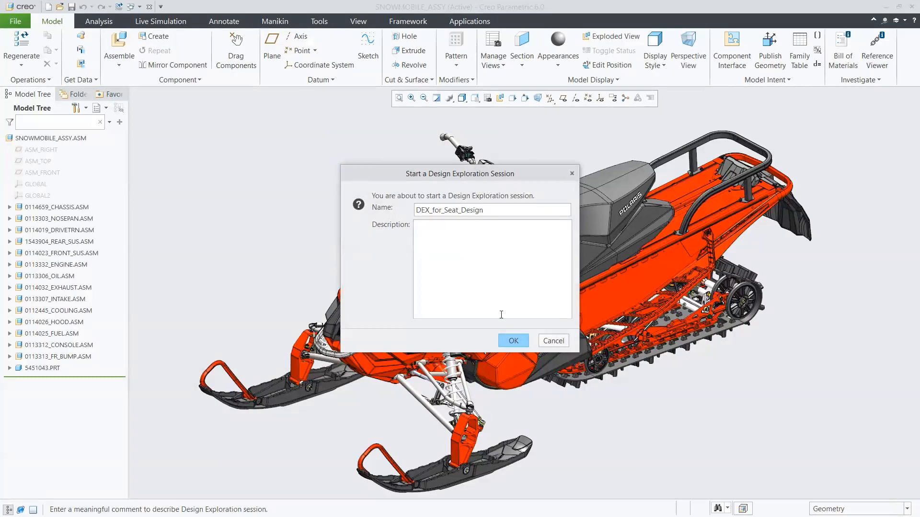
# Start the DEX_for_Seat_Design exploration session and delete the 2685716_SEAT_ASSY.ASM subassembly from the snowmobile.
pyautogui.click(513, 341)
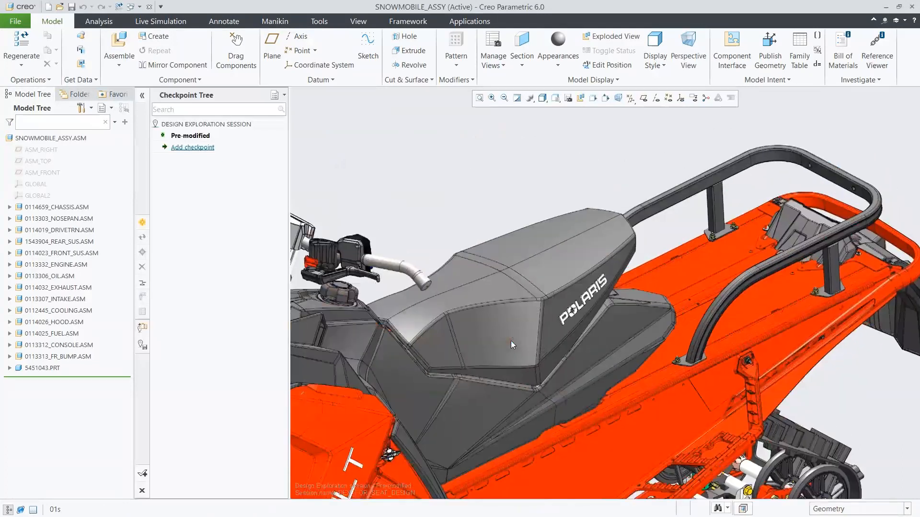
pyautogui.click(545, 235)
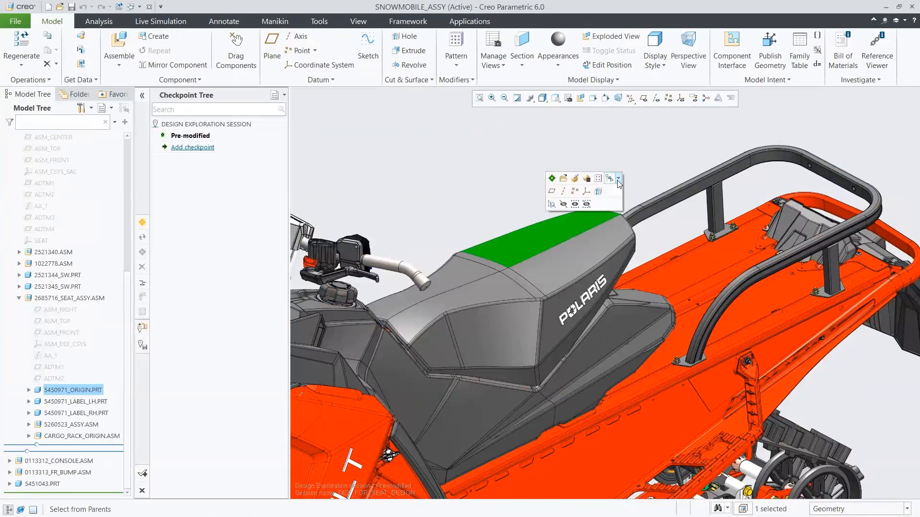
pyautogui.click(617, 180)
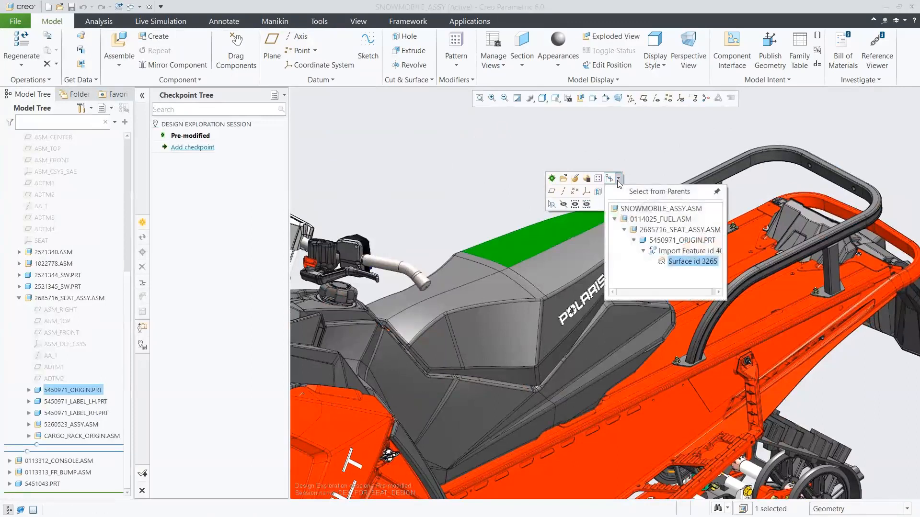
pyautogui.click(665, 230)
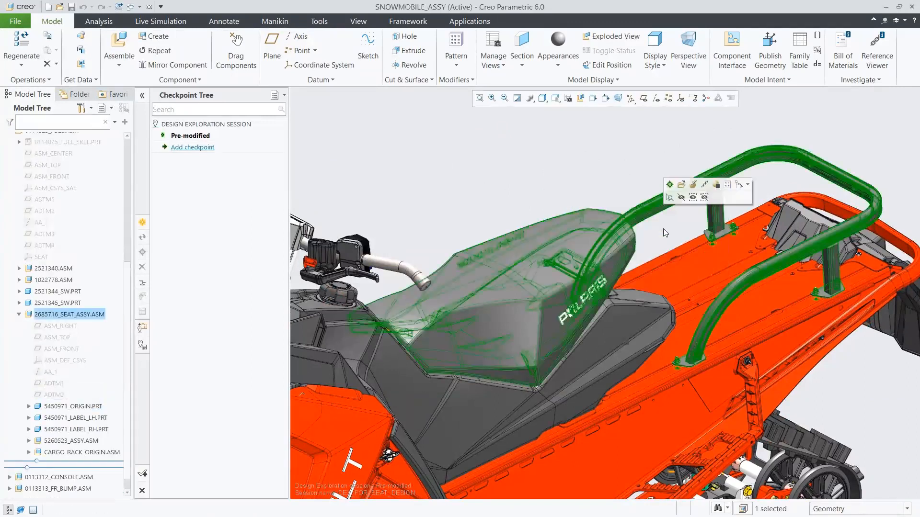
pyautogui.rightClick(545, 139)
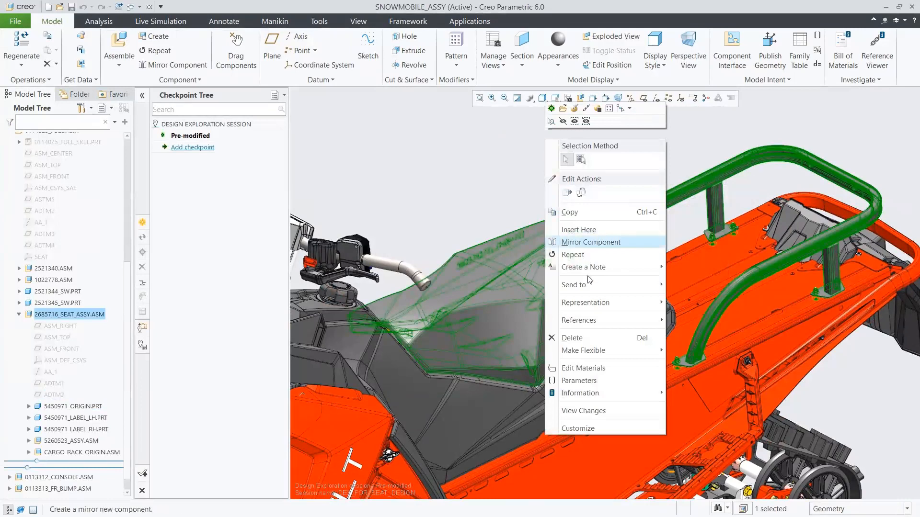
pyautogui.click(575, 338)
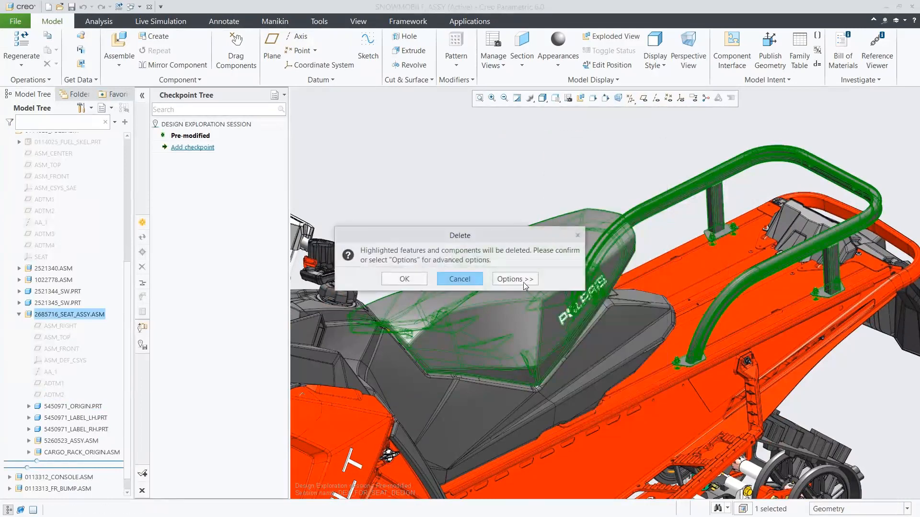
pyautogui.click(407, 280)
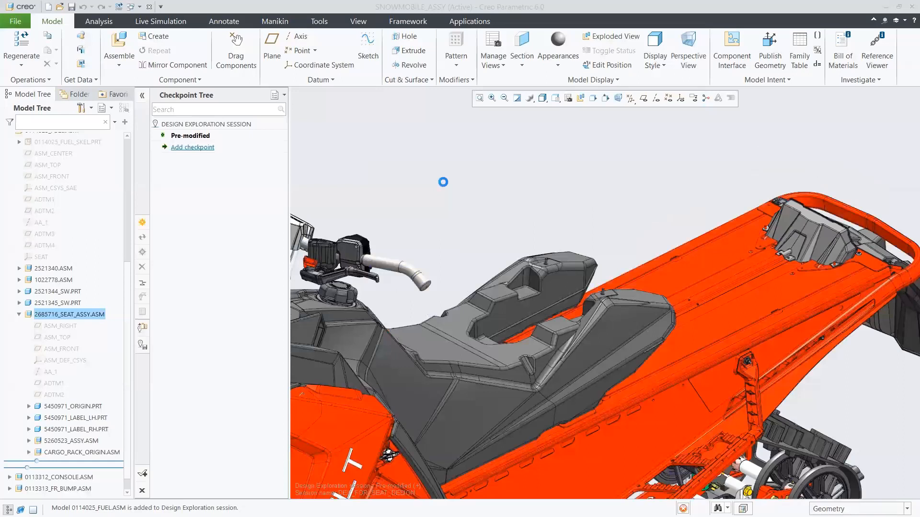
# Exit insert mode in 2521341_TANK.PRT so that Extrude 3 and Round 4 are resumed.
pyautogui.click(601, 333)
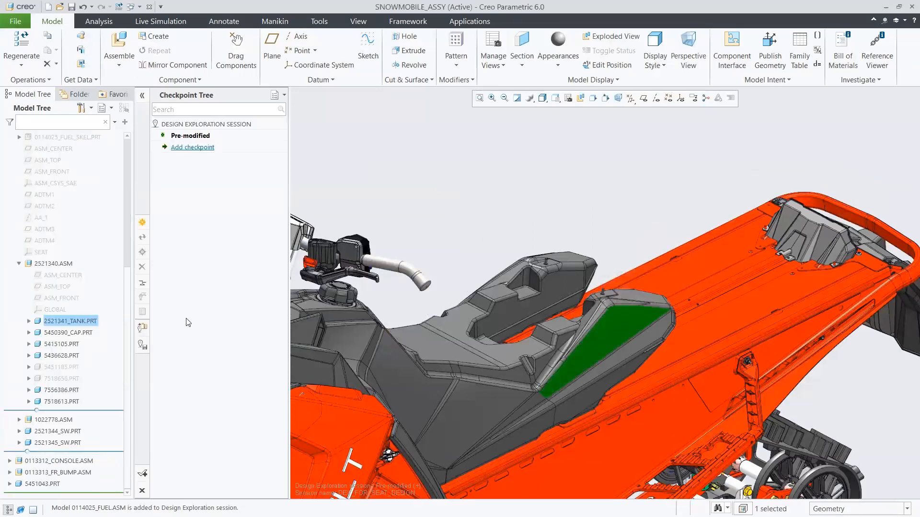
pyautogui.click(29, 321)
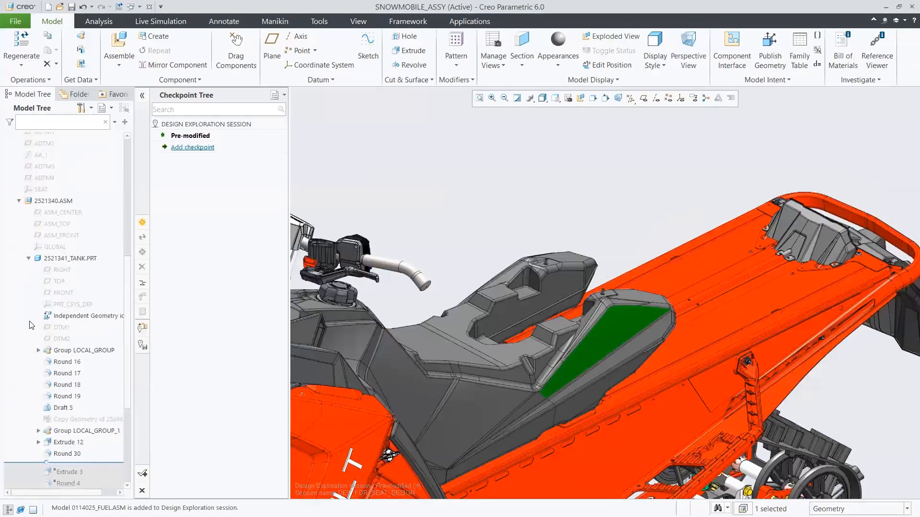
pyautogui.moveTo(127, 355); pyautogui.dragTo(128, 395)
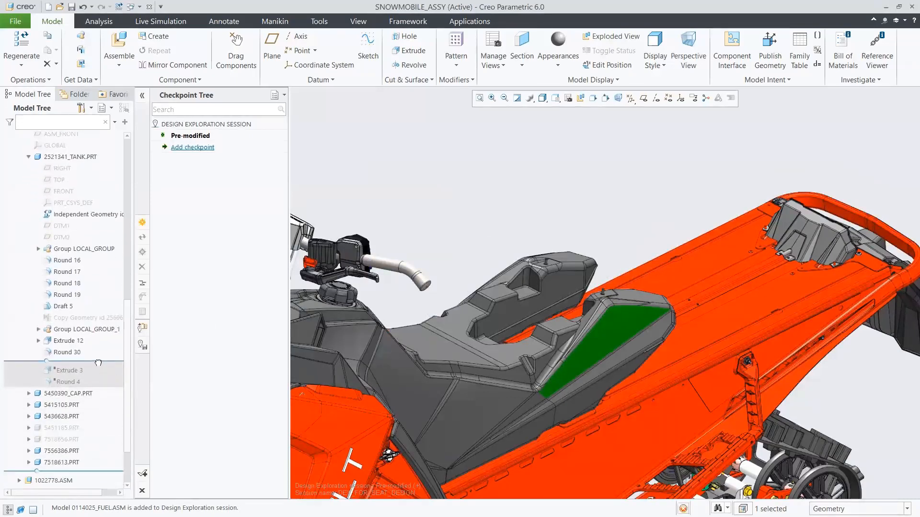
pyautogui.rightClick(98, 363)
pyautogui.click(115, 367)
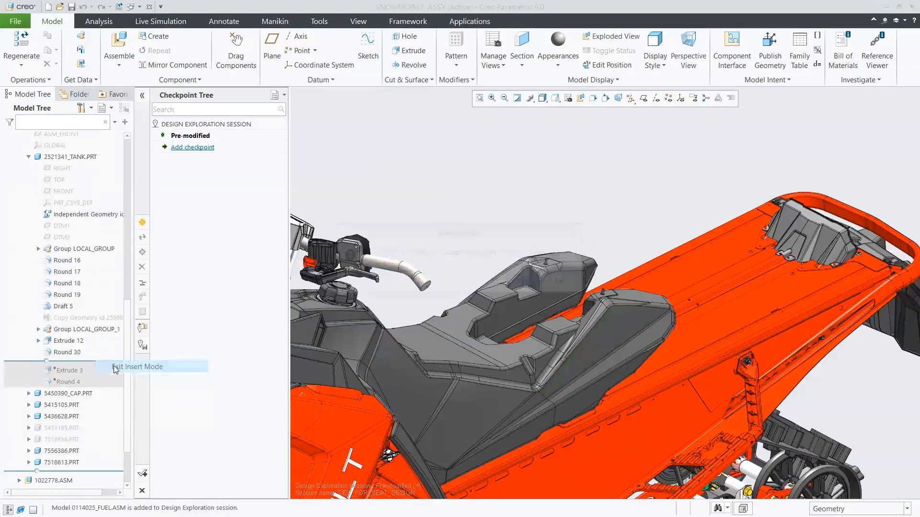
pyautogui.click(523, 283)
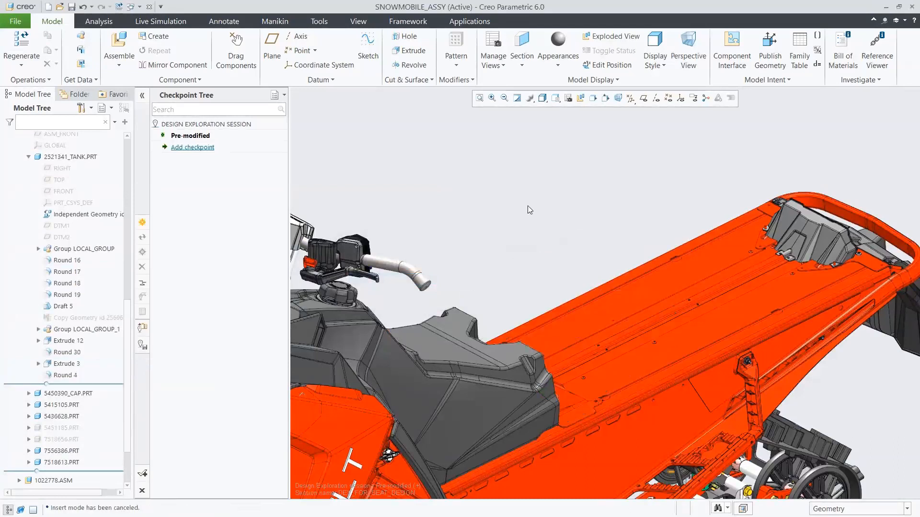
# Edit the FUEL_TANK_PROFILE1 sketch in the 0114025_FUEL_SKEL.PRT skeleton and set its 218 mm dimension to 221.
pyautogui.scroll(2, 527, 205)
pyautogui.scroll(4, 528, 205)
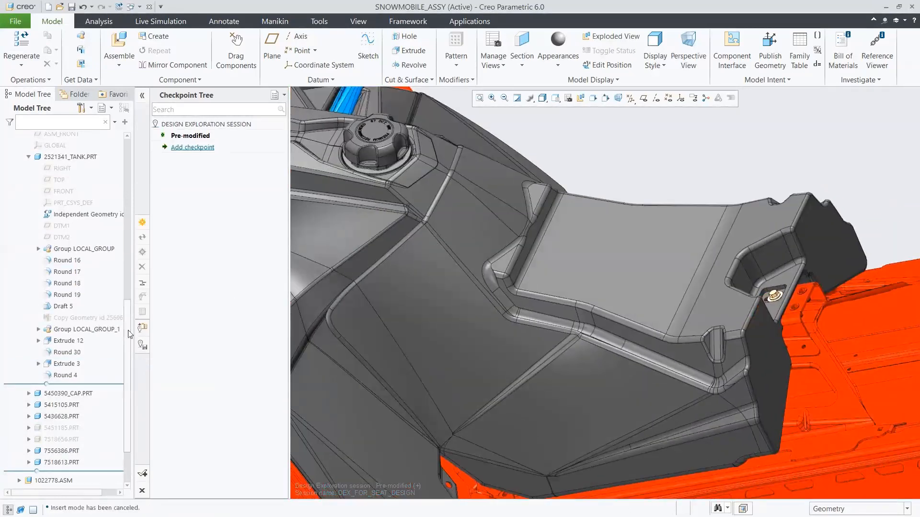
pyautogui.scroll(8, 51, 239)
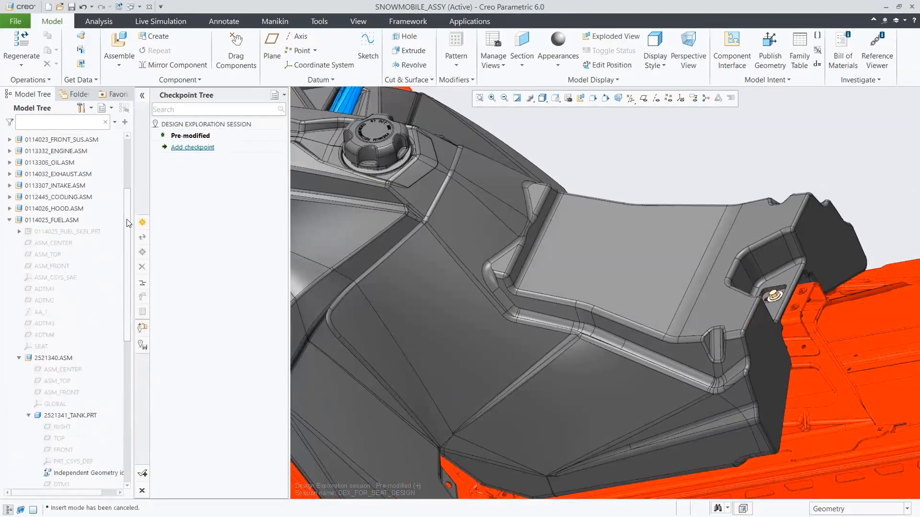
pyautogui.click(19, 232)
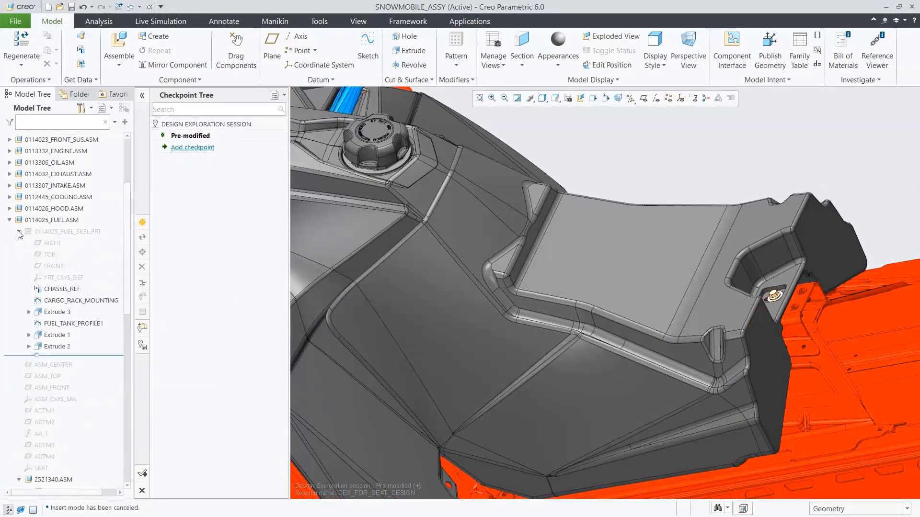
pyautogui.click(64, 325)
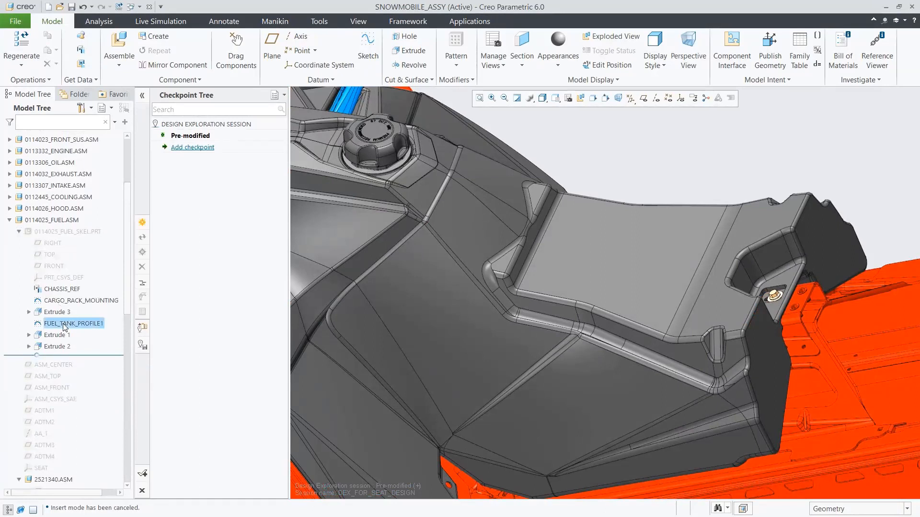
pyautogui.click(81, 267)
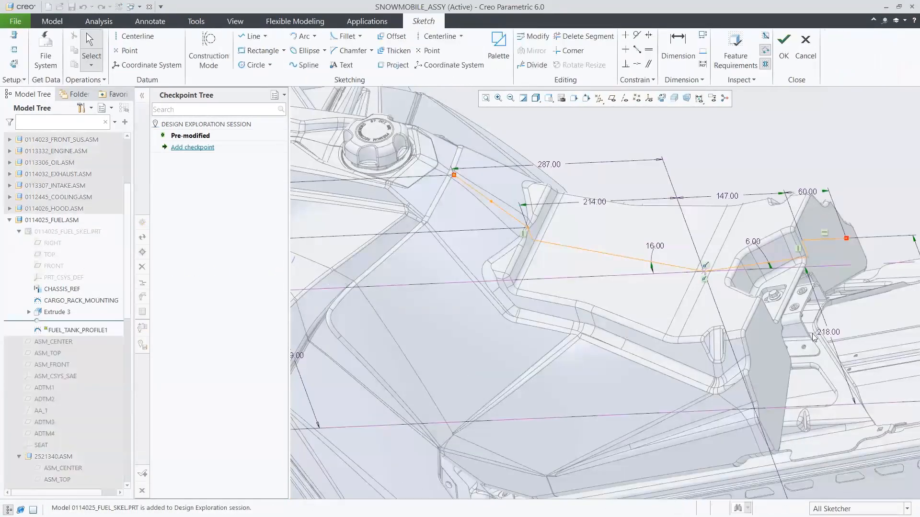
pyautogui.doubleClick(825, 334)
pyautogui.write('221')
pyautogui.press('Return')
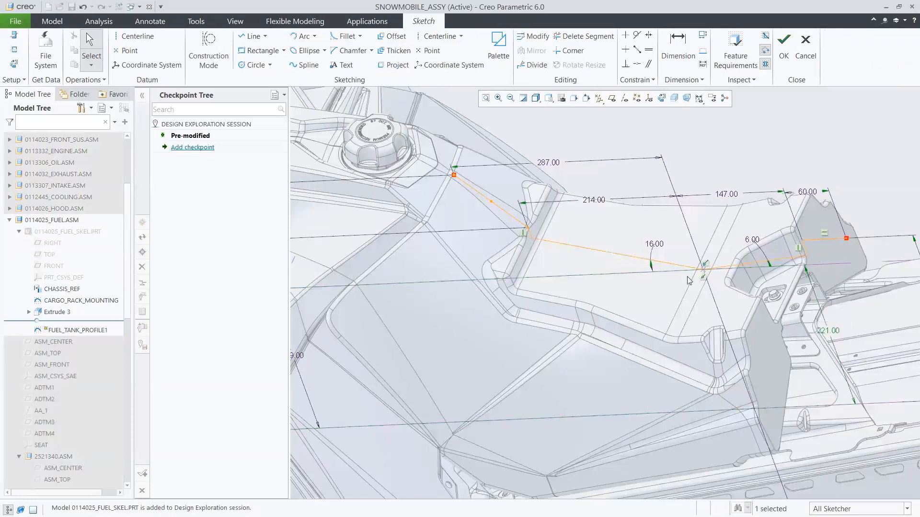
# Set the profile's front segment angle to 18 and rear segment angle to 11 degrees, and finish the sketch.
pyautogui.doubleClick(657, 246)
pyautogui.write('18')
pyautogui.press('Return')
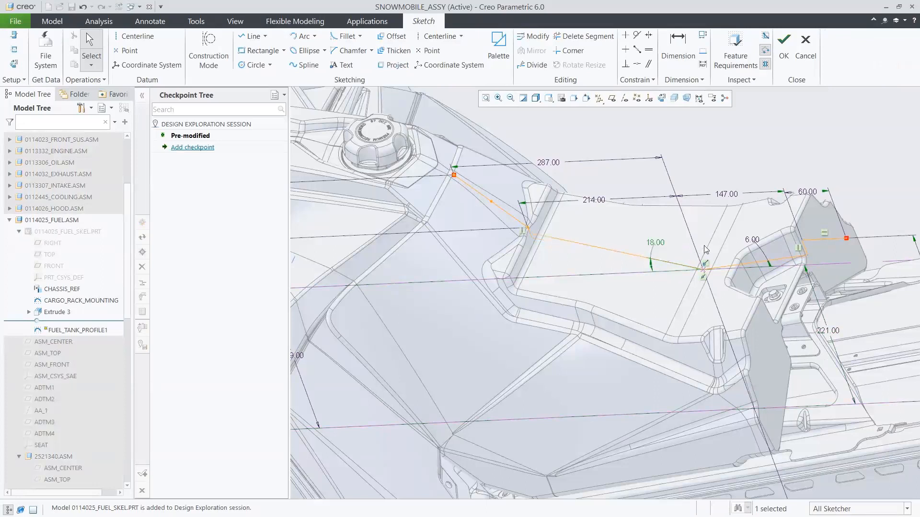
pyautogui.doubleClick(750, 242)
pyautogui.write('11')
pyautogui.press('Return')
pyautogui.click(784, 46)
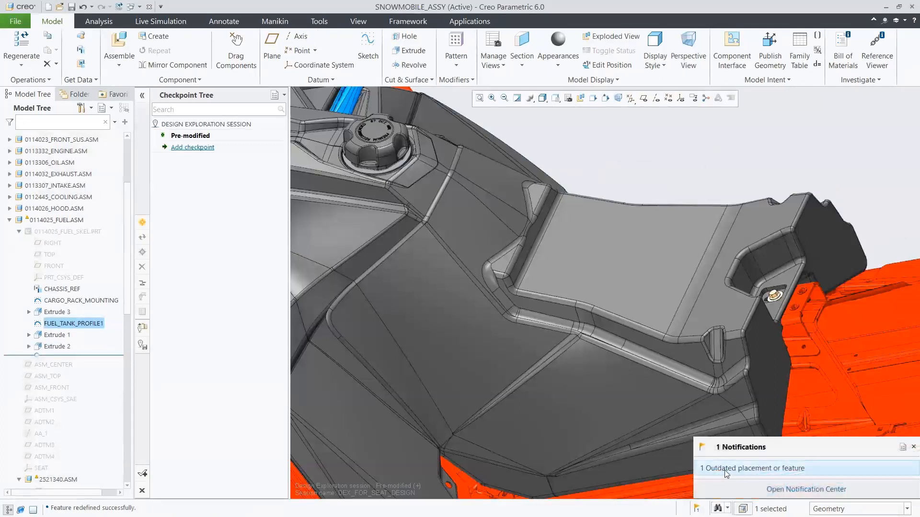
# Locate the tank's outdated Copy Geometry id 25696 from the notification and show its differences from the source.
pyautogui.click(746, 471)
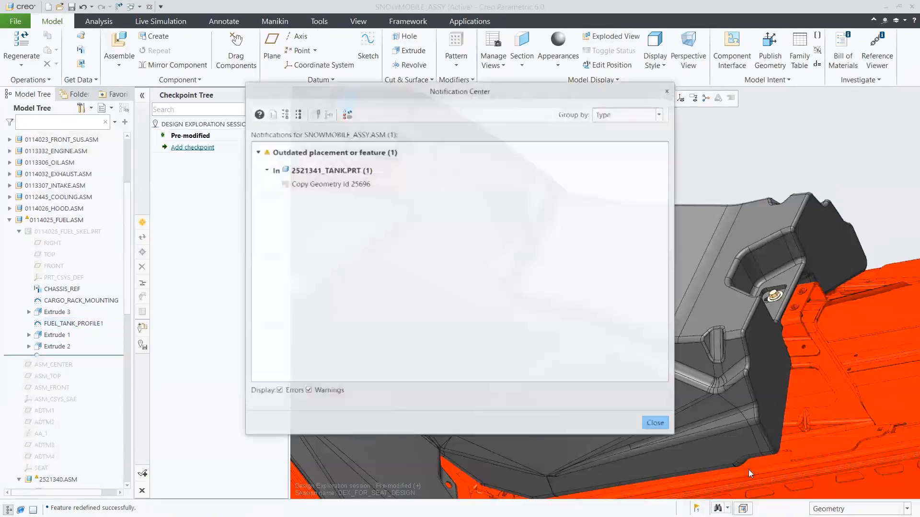
pyautogui.click(346, 184)
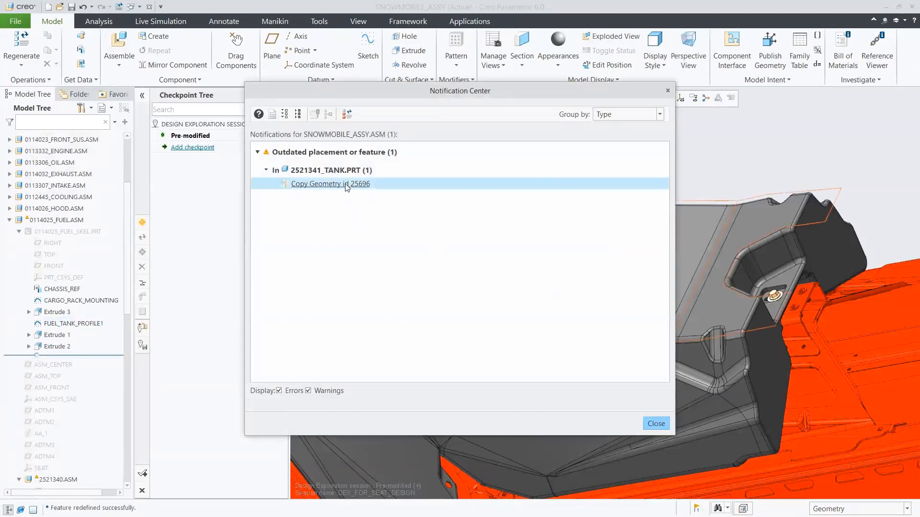
pyautogui.click(654, 423)
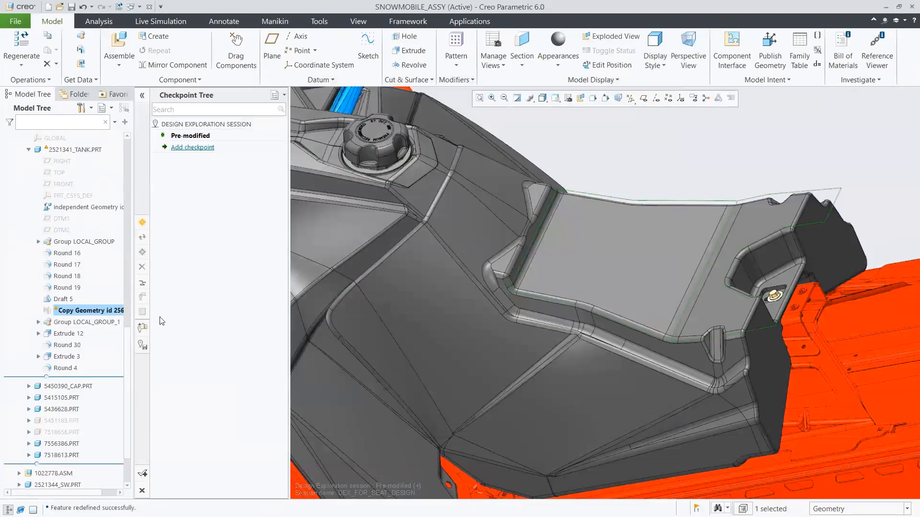
pyautogui.rightClick(108, 312)
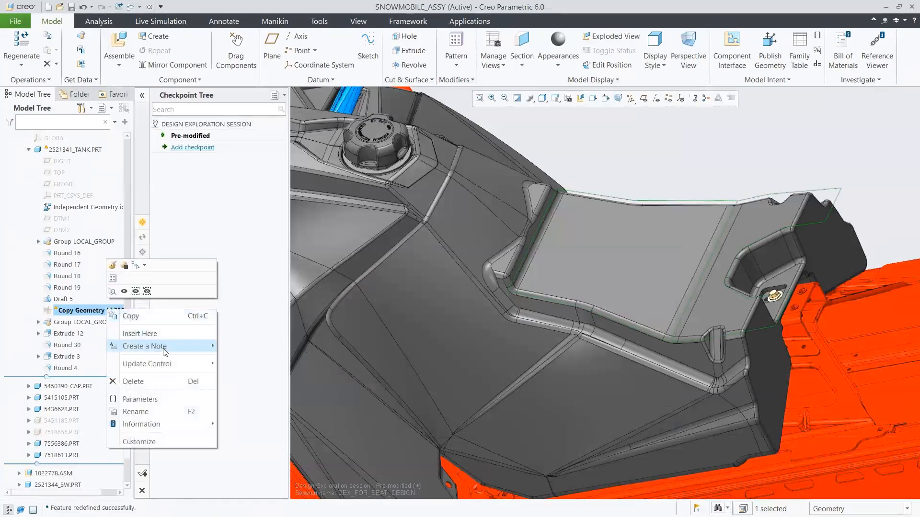
pyautogui.moveTo(174, 366)
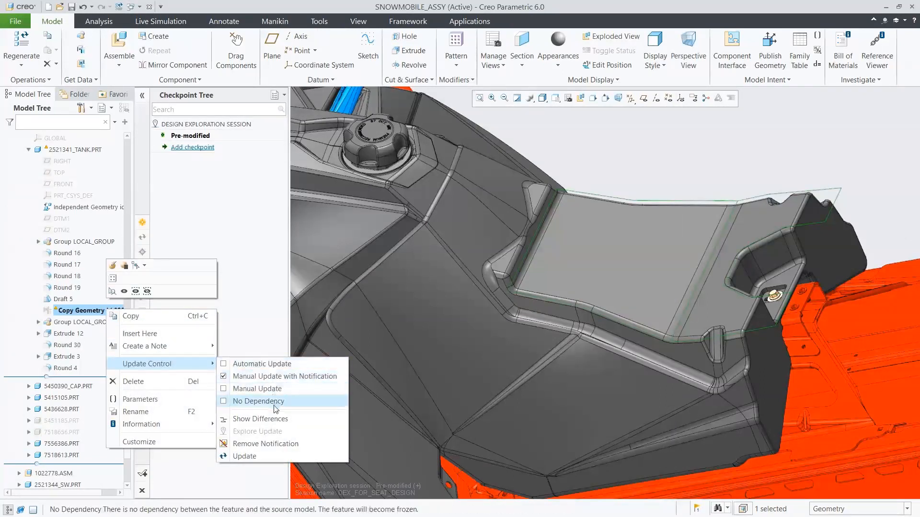
pyautogui.click(275, 419)
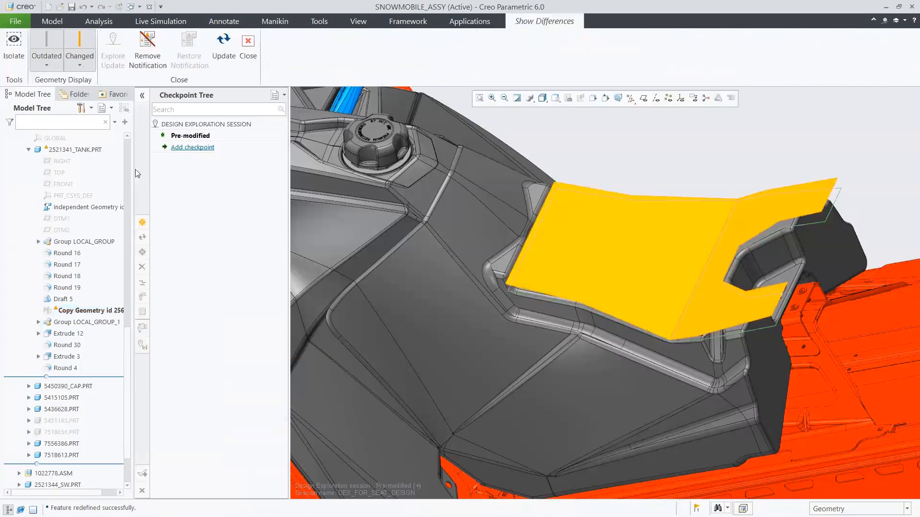
# Compare the outdated and changed surfaces of the copied geometry in isolation, then restore the full model display.
pyautogui.click(15, 42)
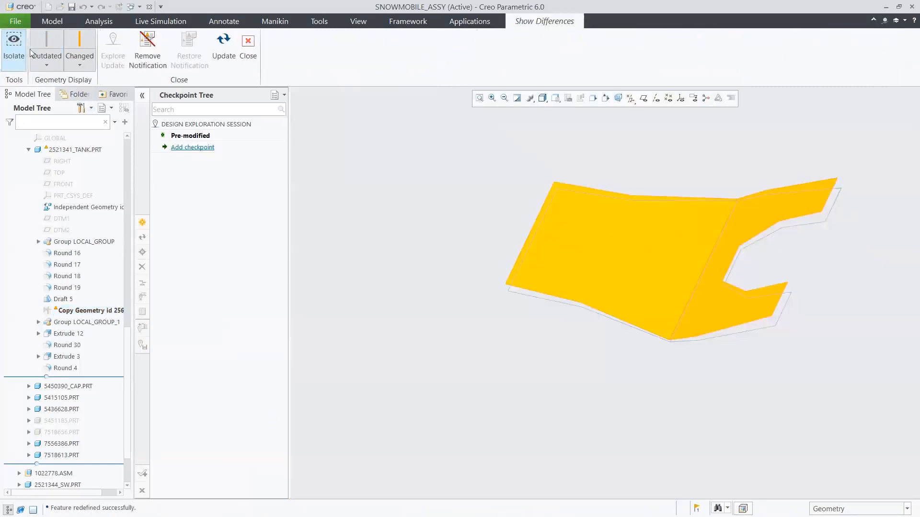
pyautogui.click(84, 46)
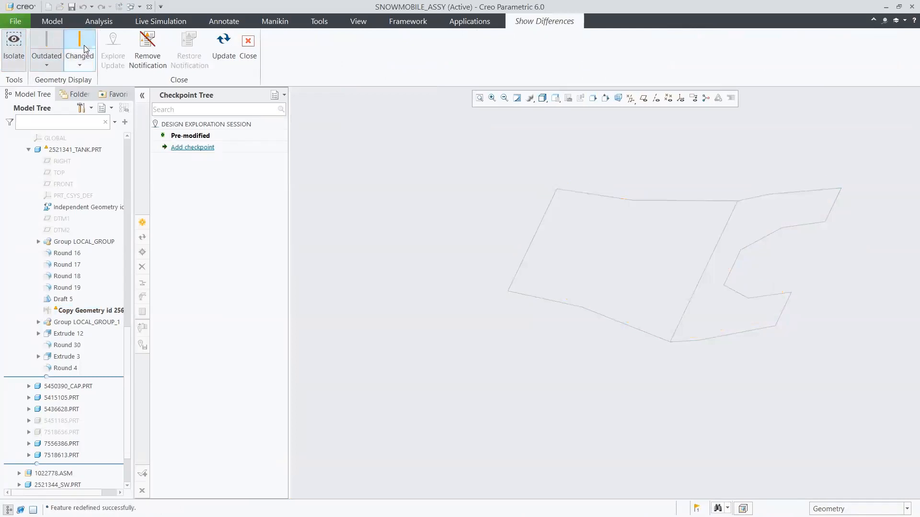
pyautogui.click(84, 45)
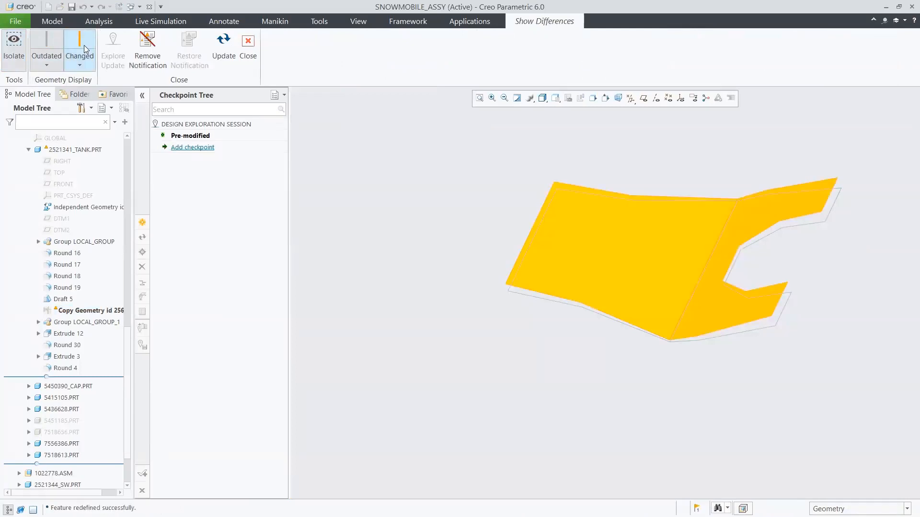
pyautogui.click(53, 47)
pyautogui.click(16, 43)
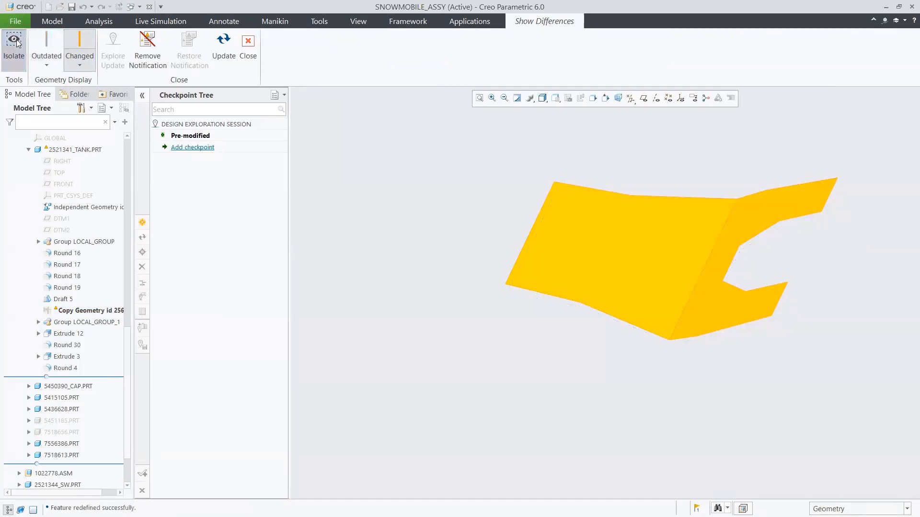
pyautogui.click(16, 42)
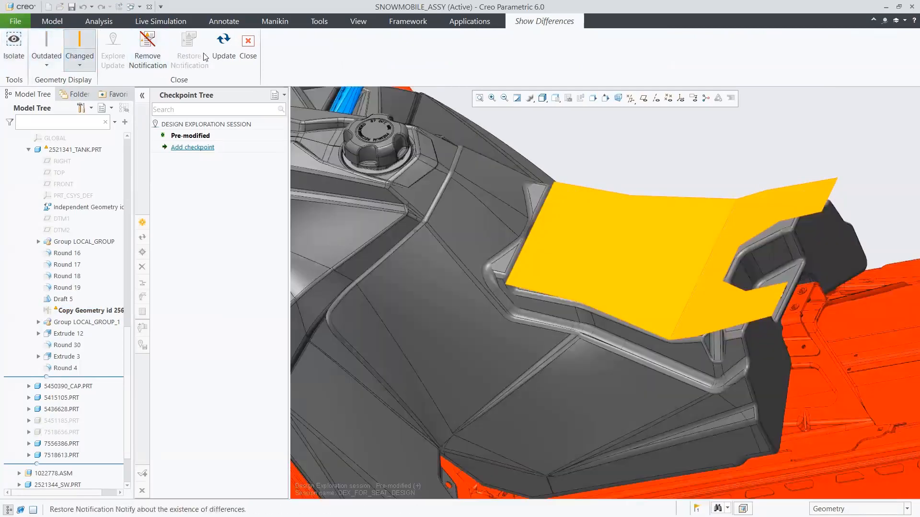
# Update the outdated copied geometry and collapse the tank part, 2521340.ASM and the fuel skeleton in the model tree.
pyautogui.click(224, 46)
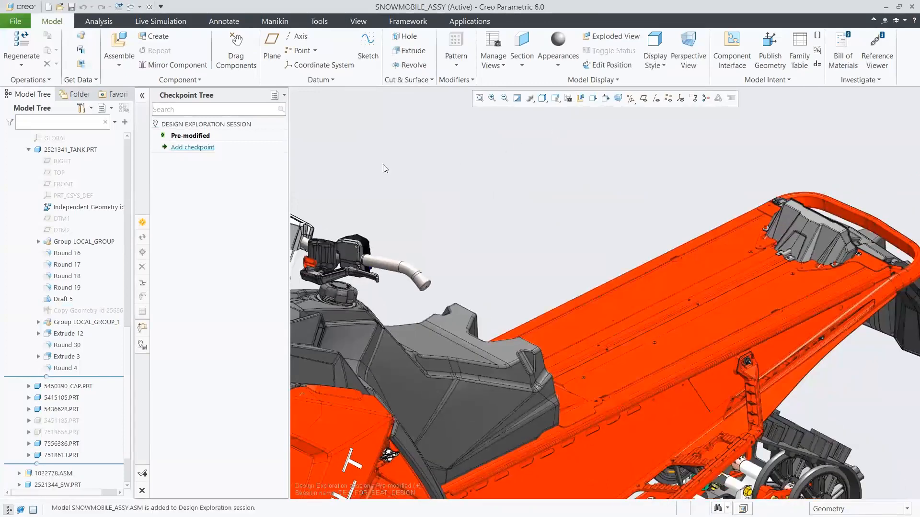
pyautogui.click(29, 150)
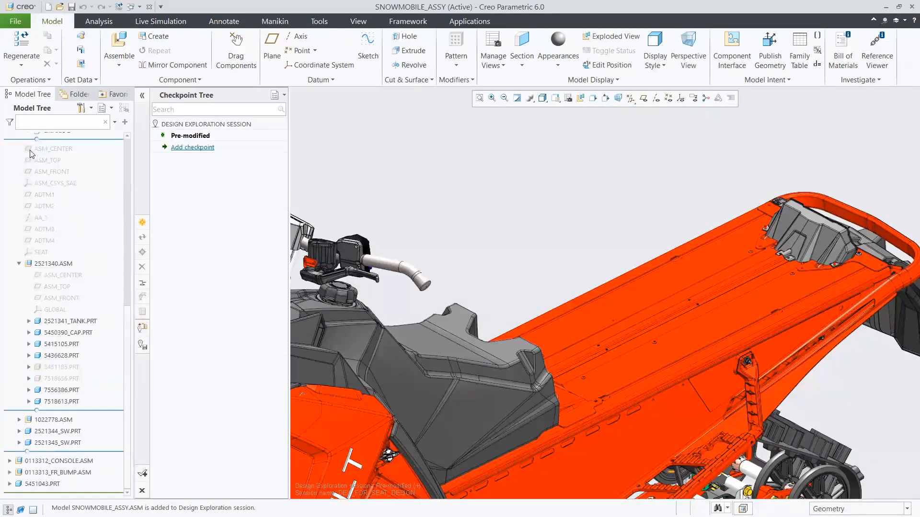
pyautogui.click(20, 264)
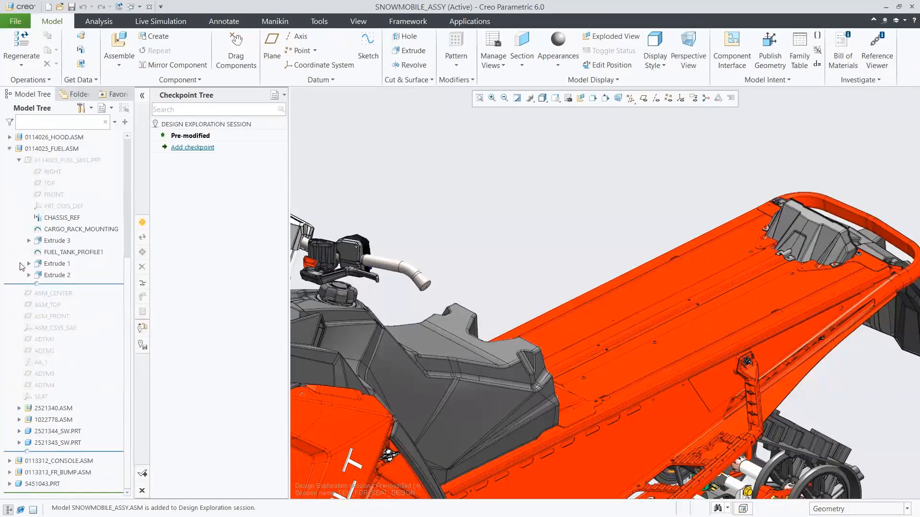
pyautogui.click(20, 160)
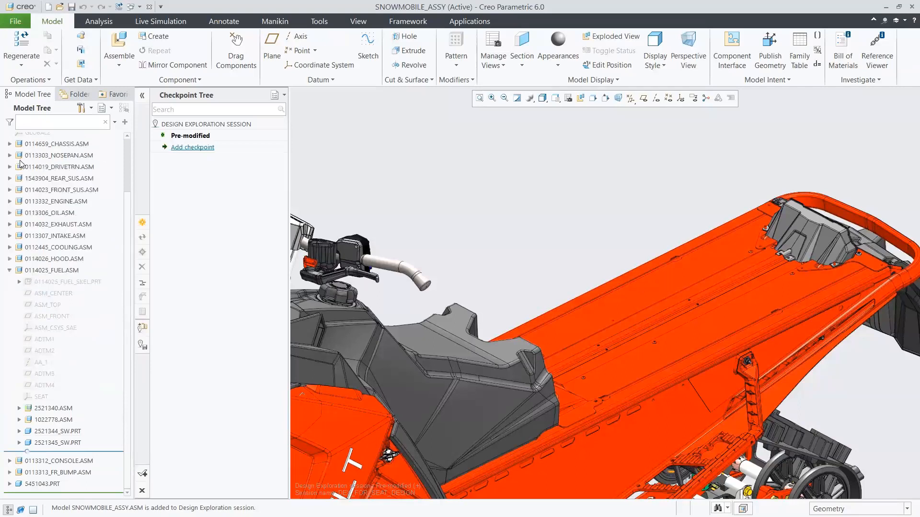
# Activate the 0114025_FUEL.ASM subassembly and bring driver_seat_assy.asm into it as a new component.
pyautogui.click(63, 271)
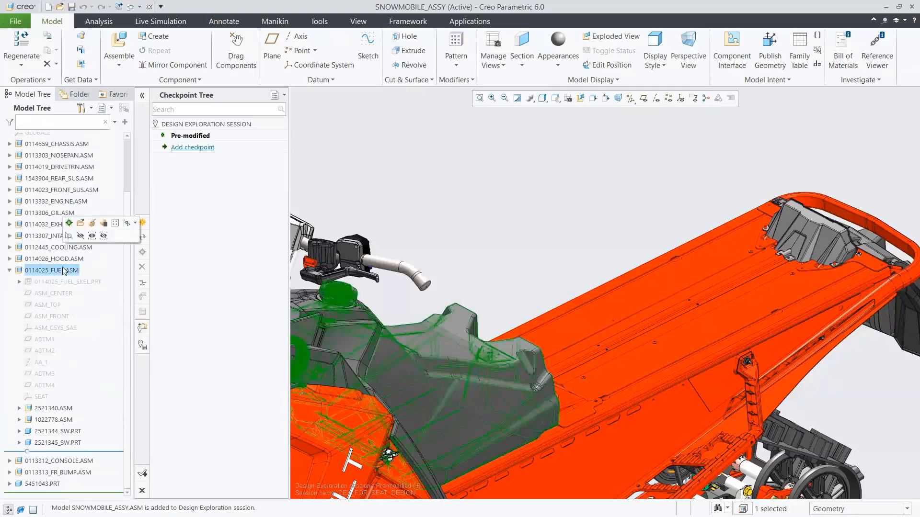
pyautogui.click(69, 223)
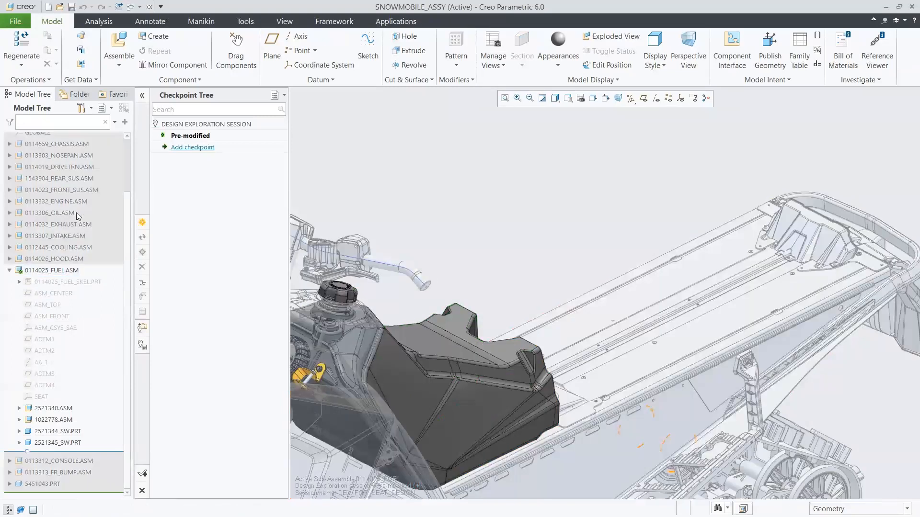
pyautogui.click(118, 42)
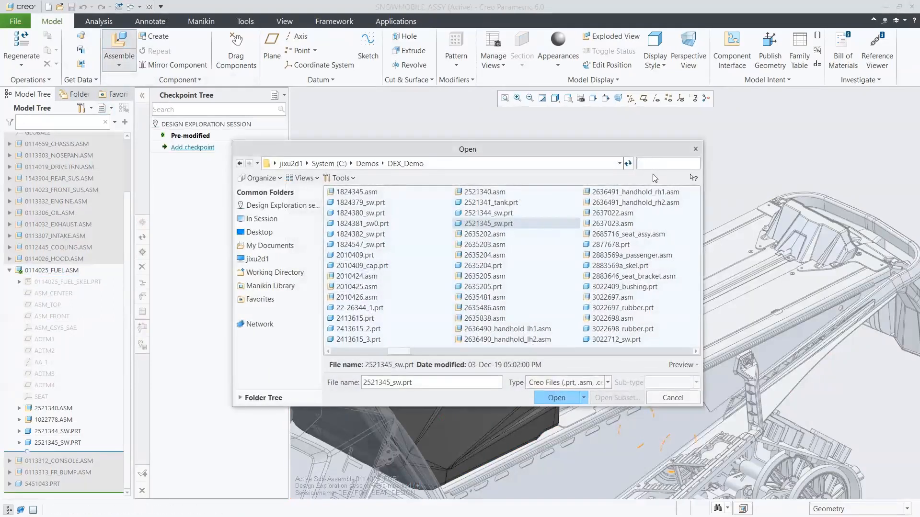
pyautogui.write('driver')
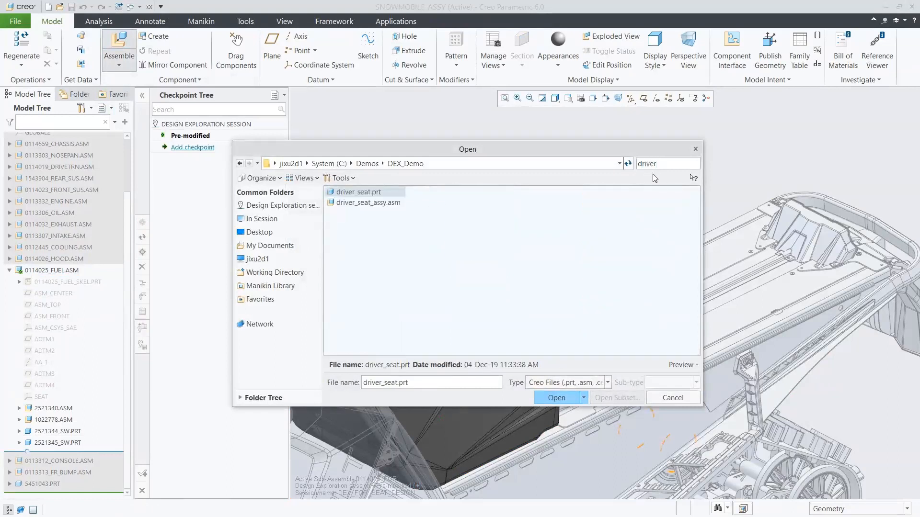
pyautogui.click(377, 203)
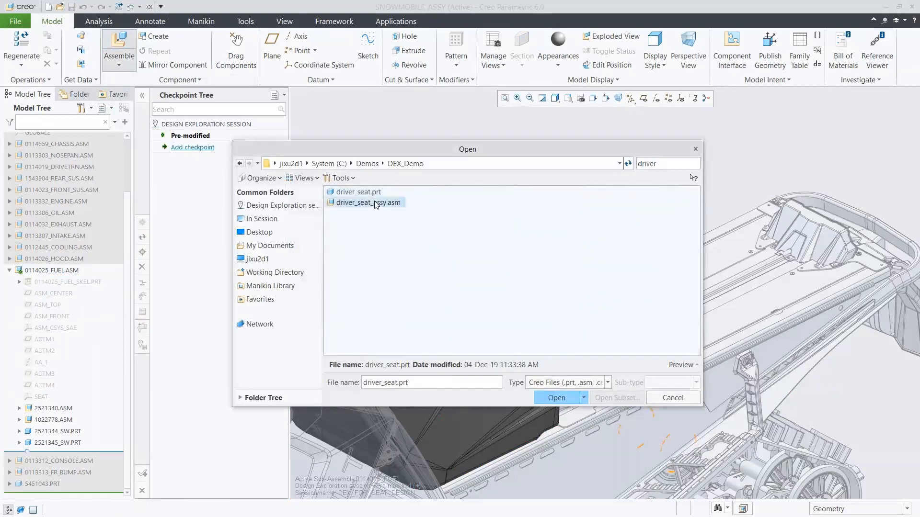
pyautogui.click(562, 400)
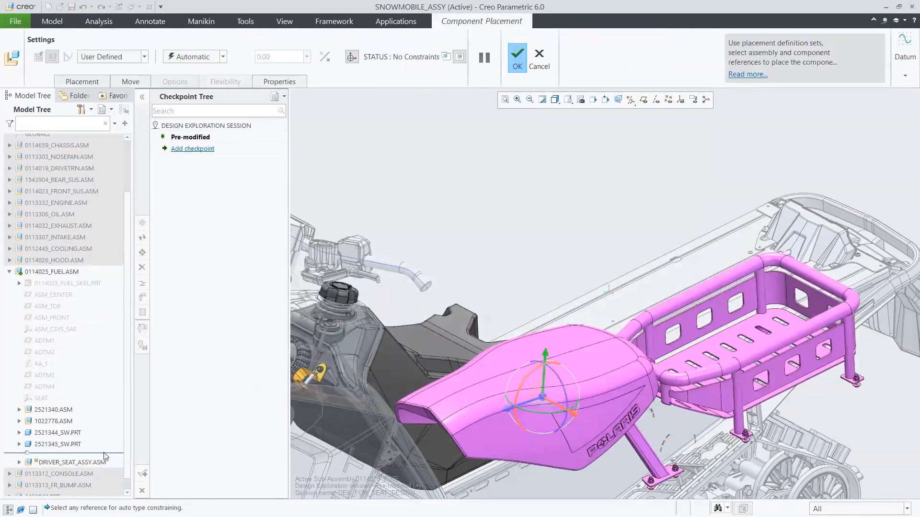
# Fully constrain the driver seat assembly by making its ASM_DEF_CSYS coincident with the fuel assembly's SEAT coordinate system, and finish the placement.
pyautogui.click(20, 463)
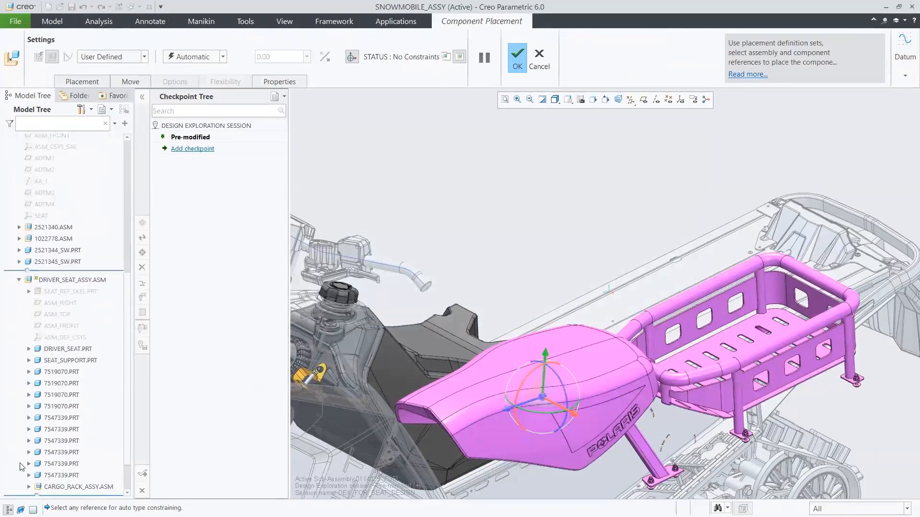
pyautogui.click(61, 332)
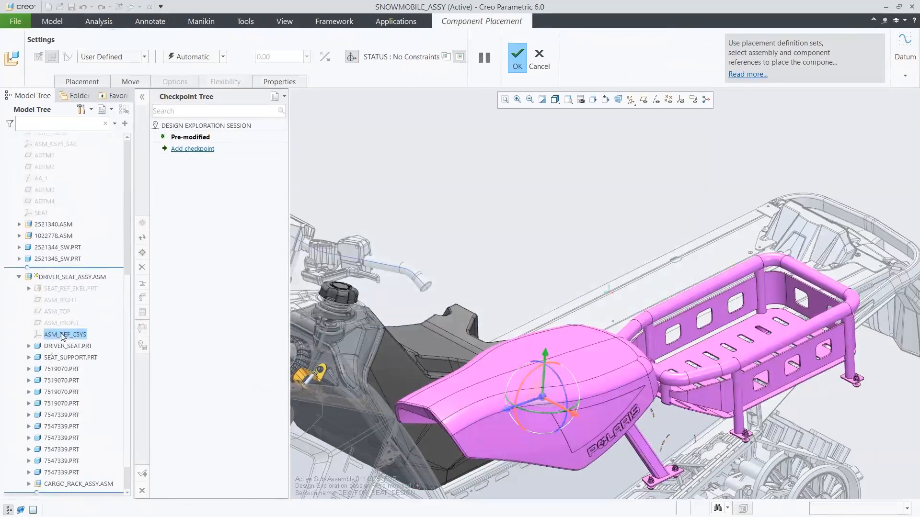
pyautogui.click(19, 278)
pyautogui.click(40, 385)
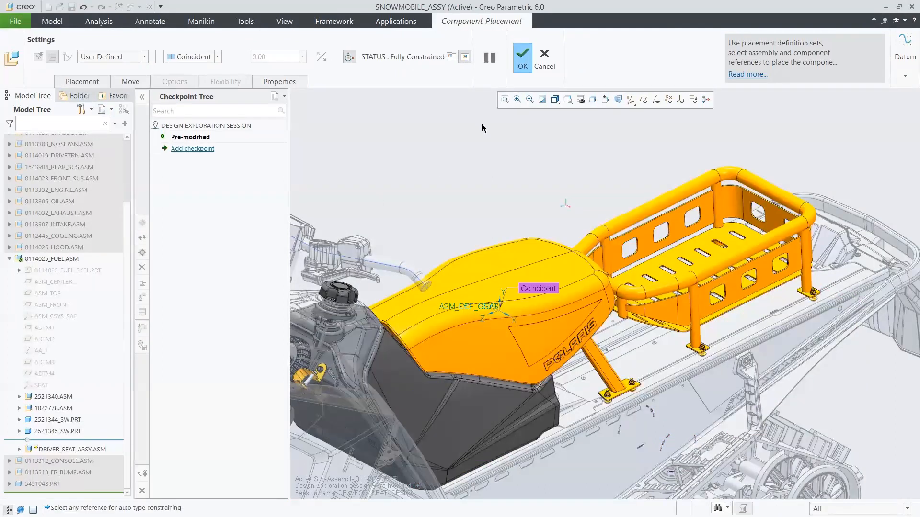
pyautogui.click(523, 58)
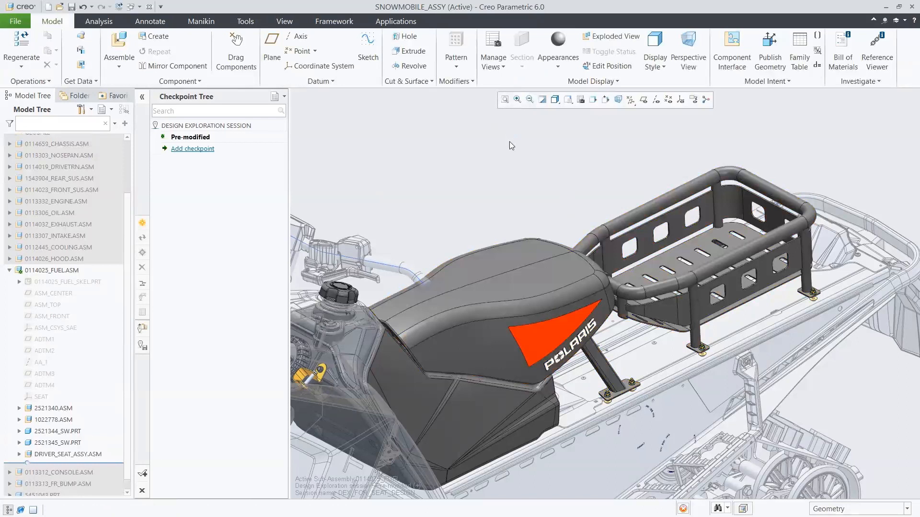
# Add a checkpoint named "Driver Seat 1" to the Design Exploration session.
pyautogui.click(193, 149)
pyautogui.write('Driver Seat 1')
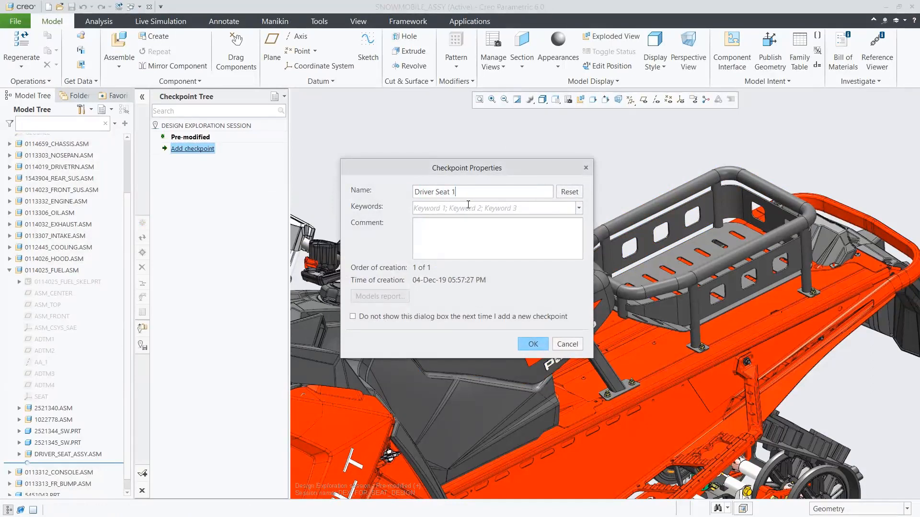
pyautogui.click(532, 345)
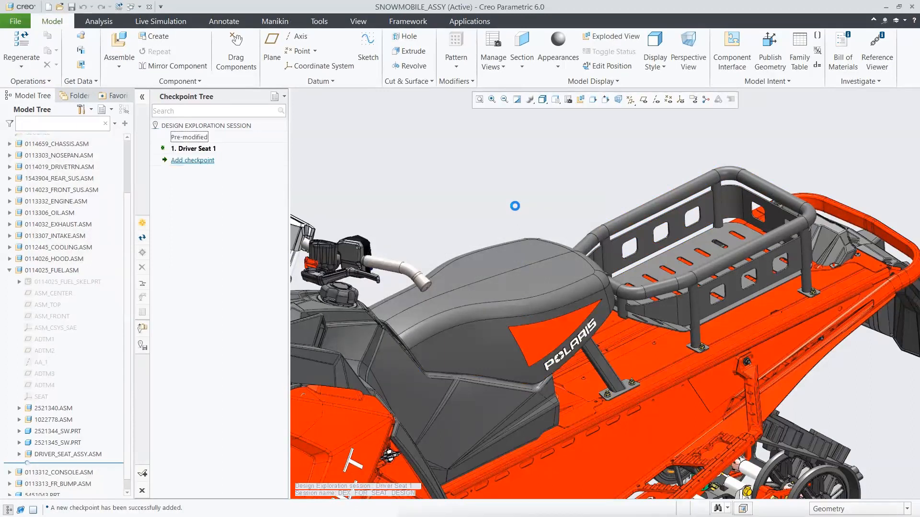
# Examine how DRIVER_SEAT.PRT is built, highlighting the boundary blends in Group SURFACE1 and the Style 1 and Style 2 features.
pyautogui.click(512, 251)
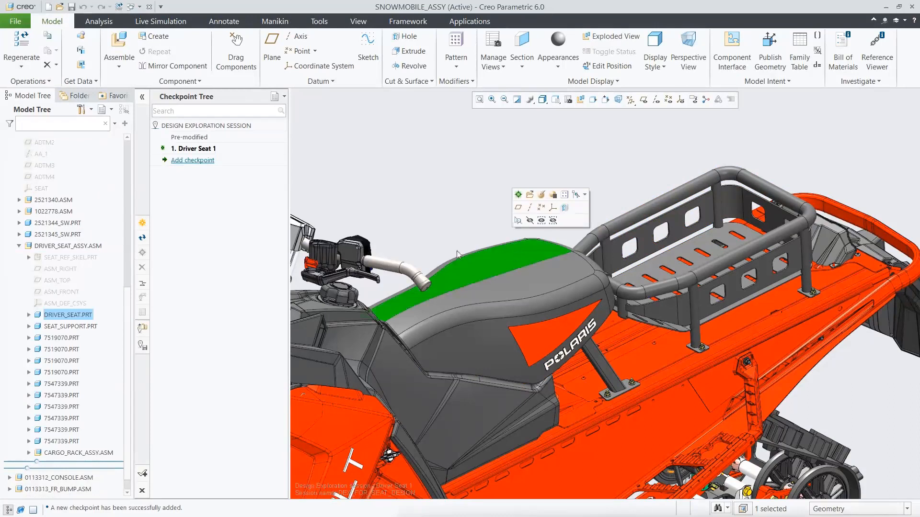
pyautogui.click(29, 315)
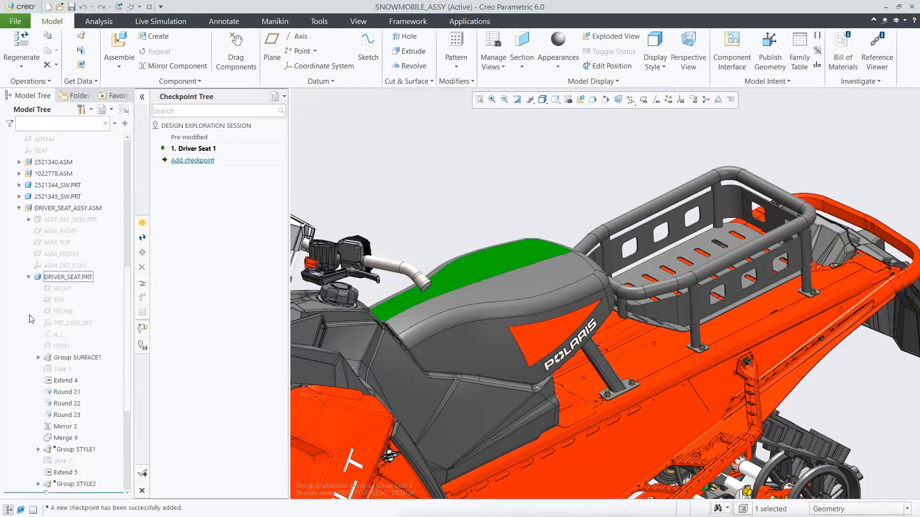
pyautogui.click(38, 358)
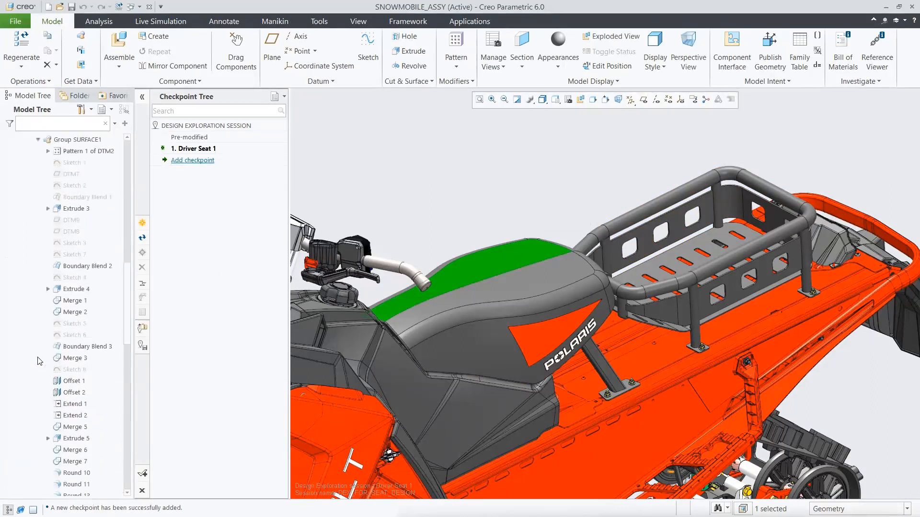
pyautogui.click(84, 198)
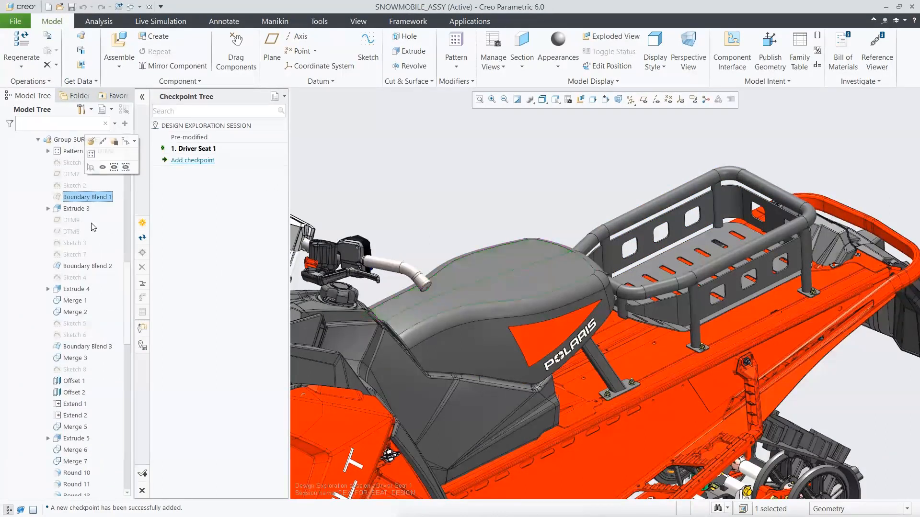
pyautogui.click(93, 267)
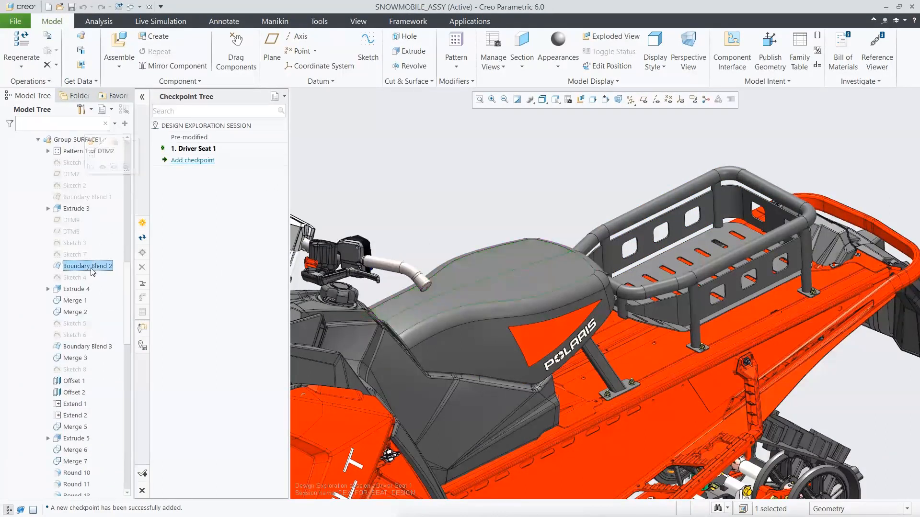
pyautogui.click(95, 348)
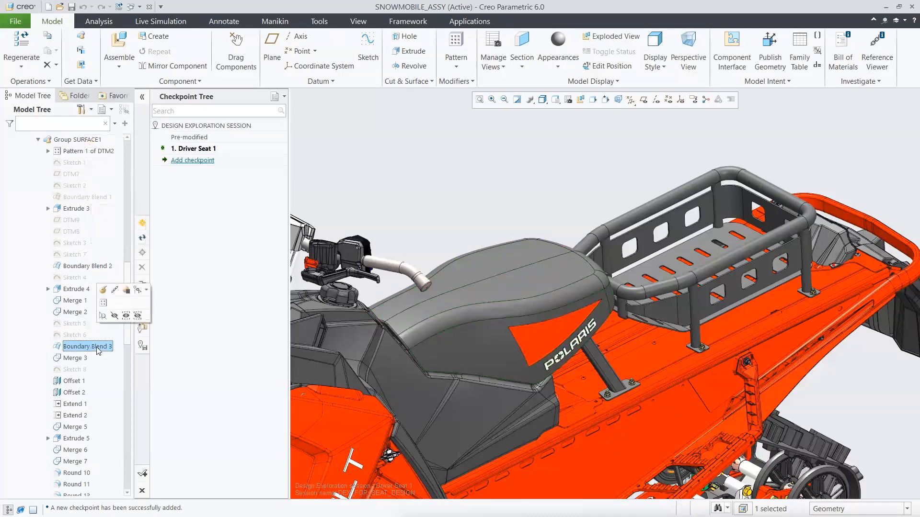
pyautogui.click(37, 139)
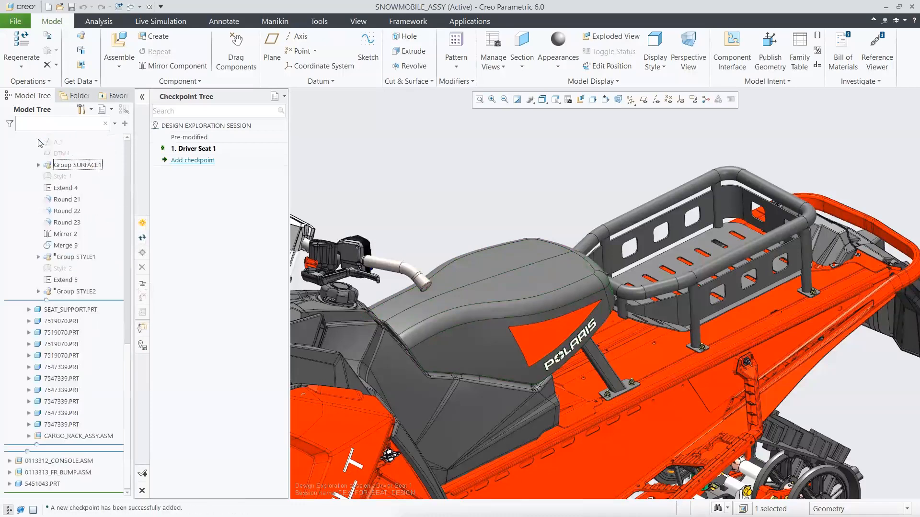
pyautogui.click(60, 178)
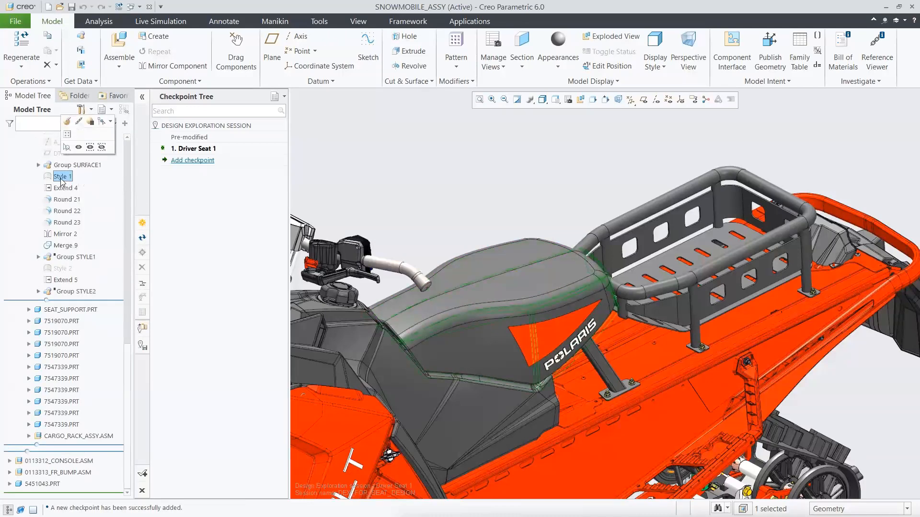
pyautogui.click(63, 268)
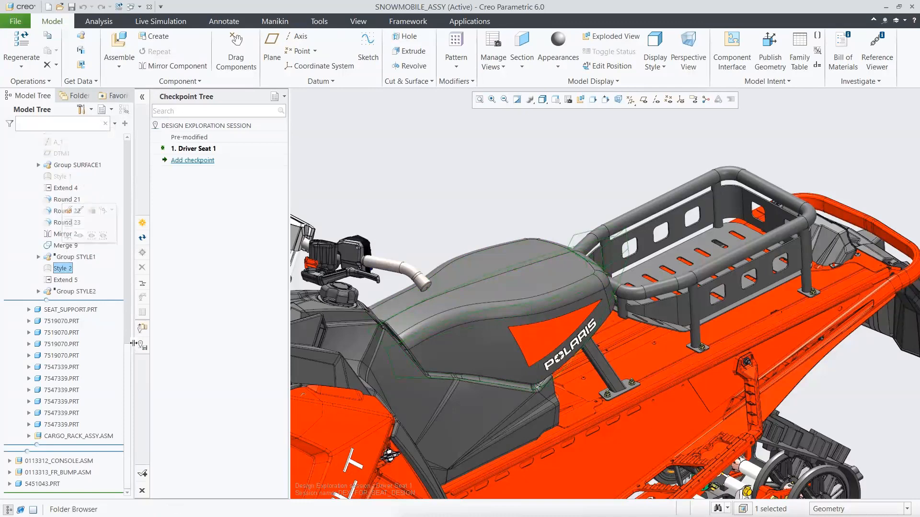
pyautogui.moveTo(128, 356); pyautogui.dragTo(130, 294)
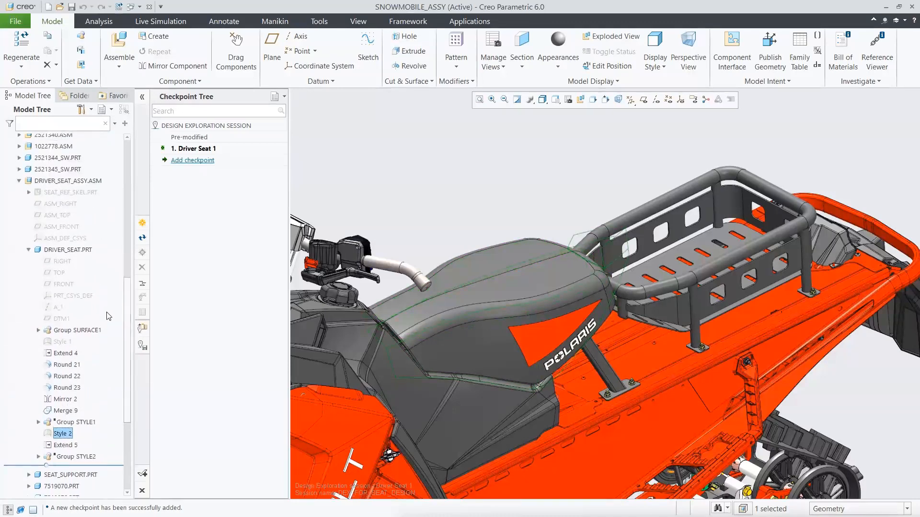
# Switch the driver seat's styling by suppressing Group SURFACE1 and resuming Group STYLE1 in DRIVER_SEAT.PRT.
pyautogui.click(88, 330)
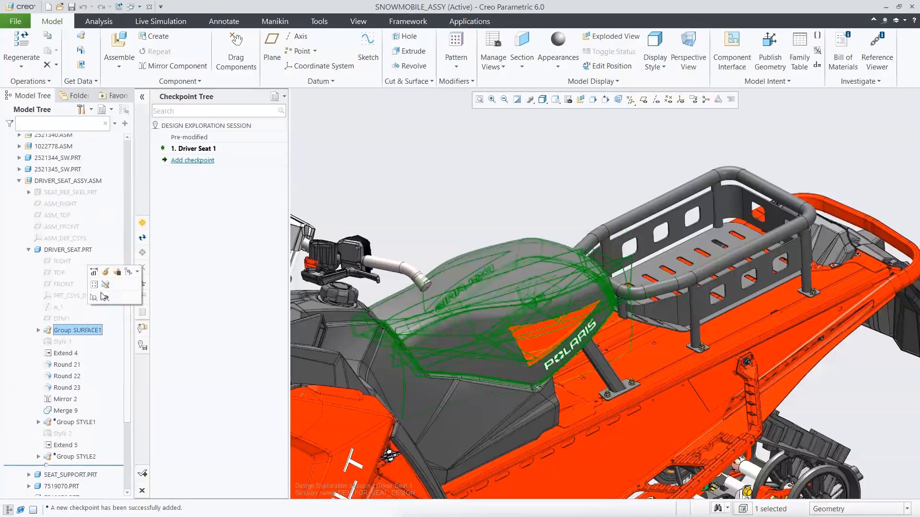
pyautogui.click(118, 274)
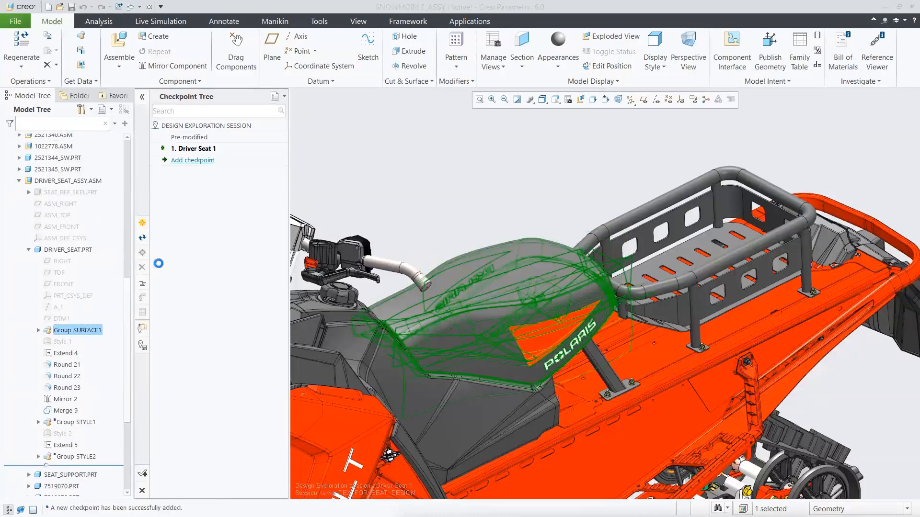
pyautogui.click(431, 278)
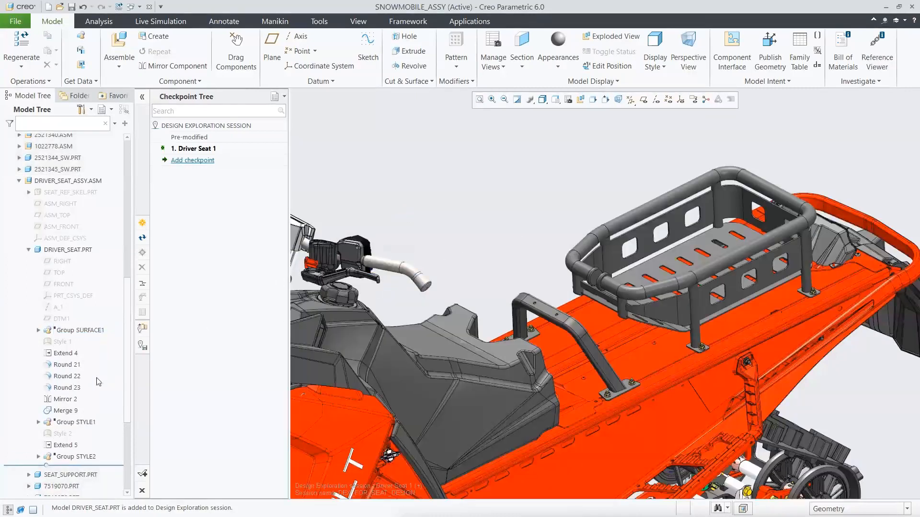
pyautogui.click(74, 424)
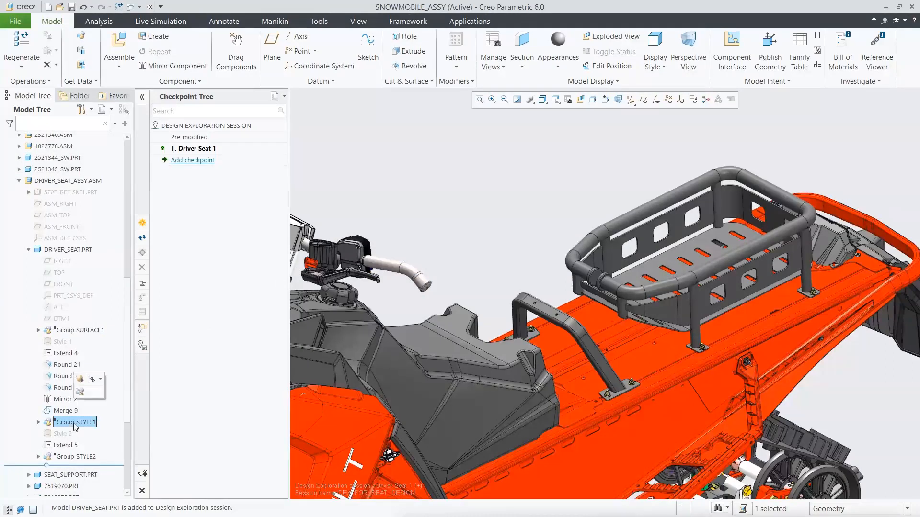
pyautogui.click(81, 380)
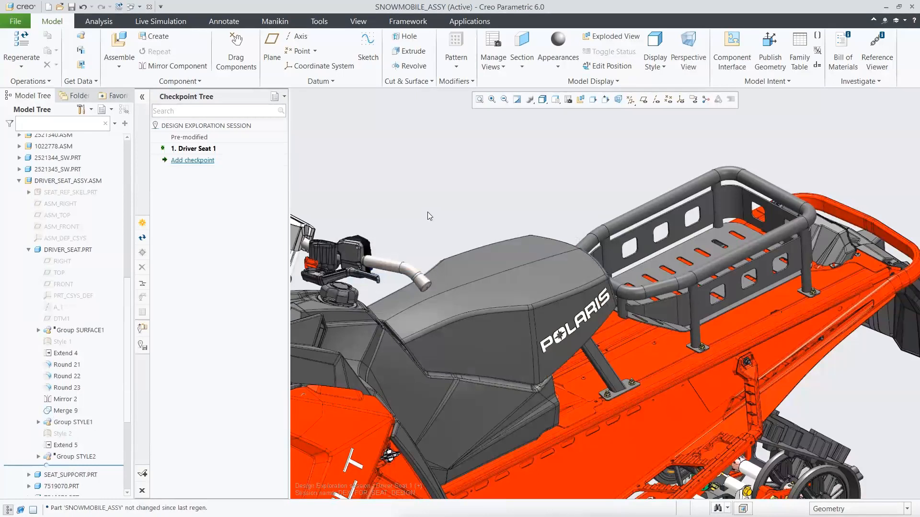
# Add a checkpoint named "Driver Seat 2" for the second seat design.
pyautogui.doubleClick(193, 160)
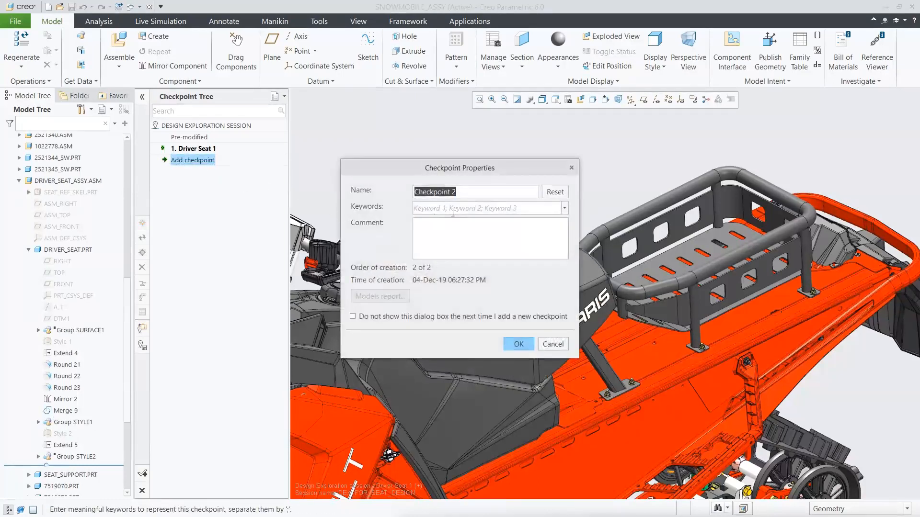
pyautogui.write('Dr')
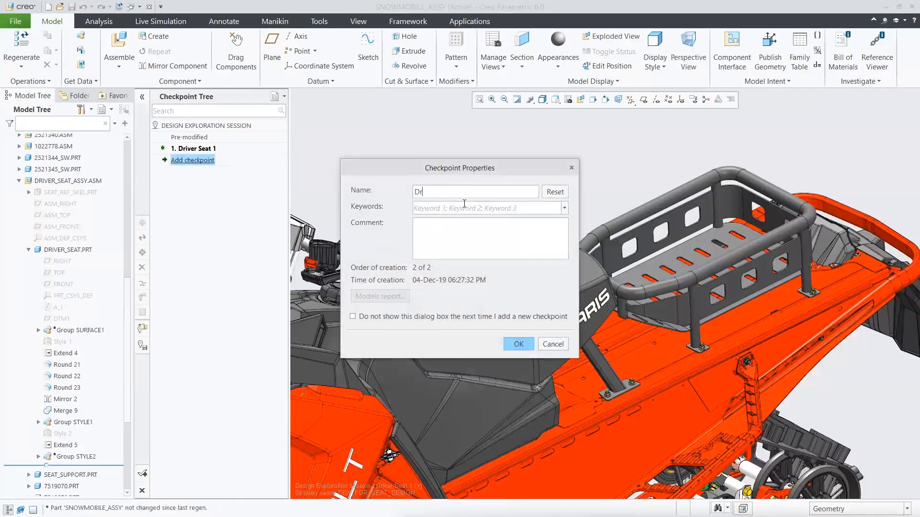
pyautogui.write('iver Seat 2')
pyautogui.click(516, 343)
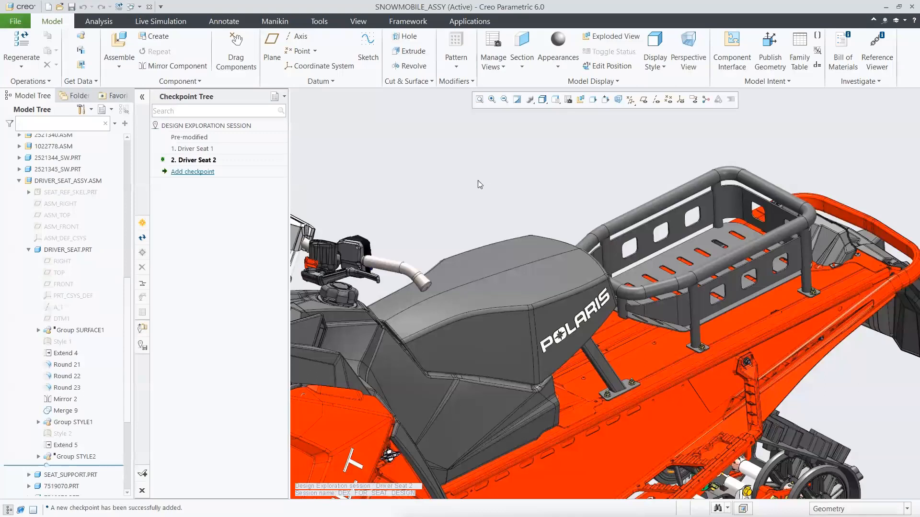
# Switch the driver seat's styling by suppressing Group STYLE1 and resuming Group STYLE2 in DRIVER_SEAT.PRT.
pyautogui.click(80, 425)
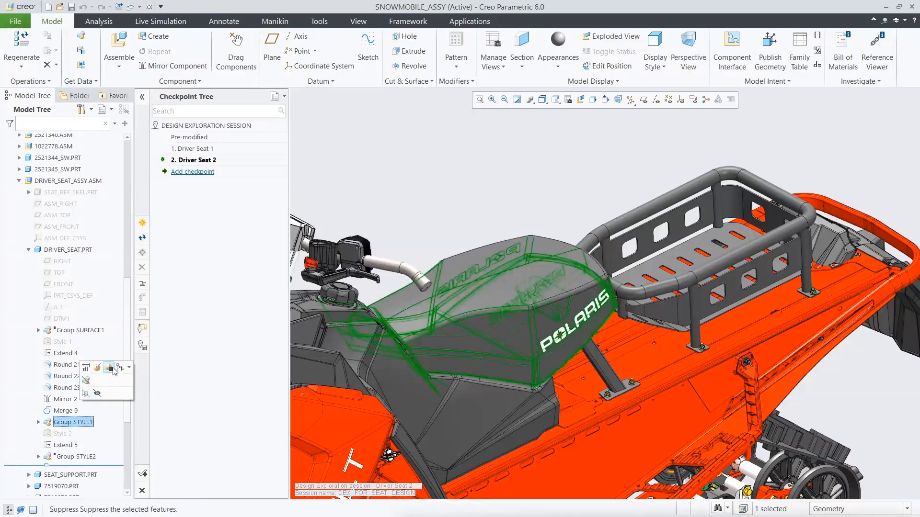
pyautogui.click(113, 369)
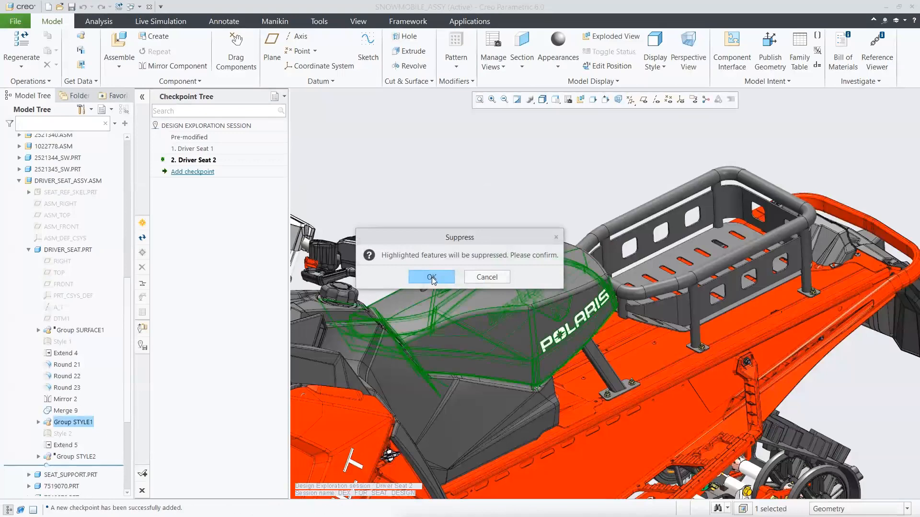
pyautogui.click(428, 277)
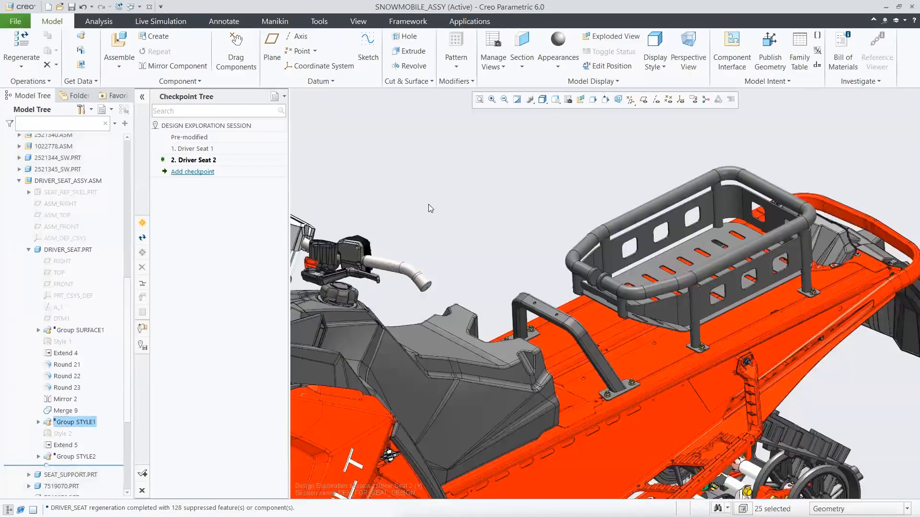
pyautogui.click(428, 205)
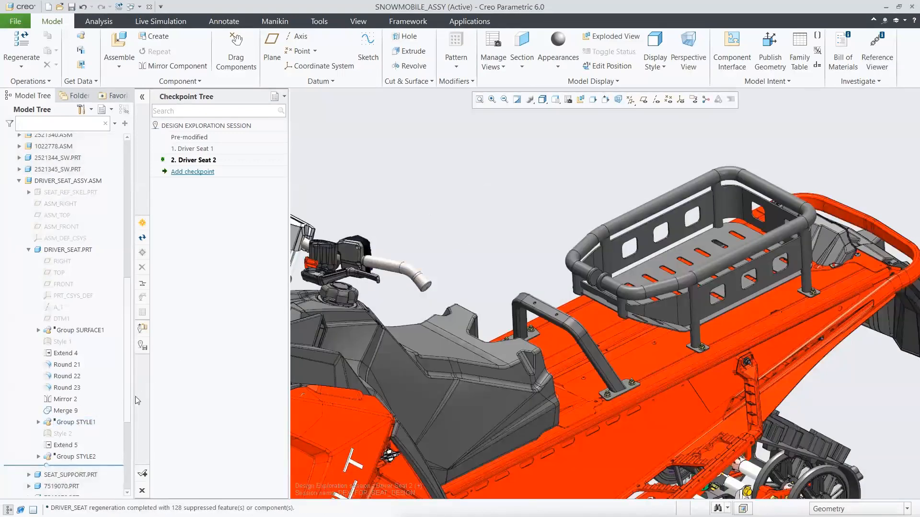
pyautogui.click(89, 456)
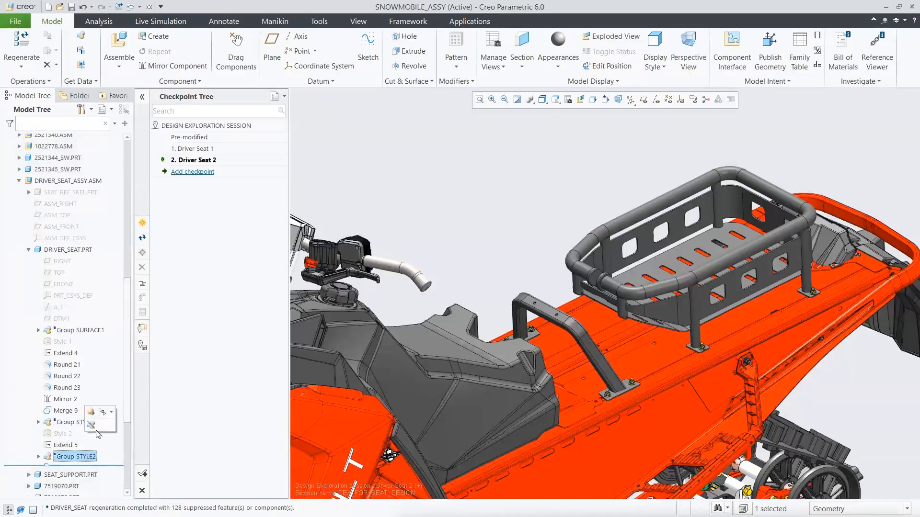
pyautogui.click(92, 412)
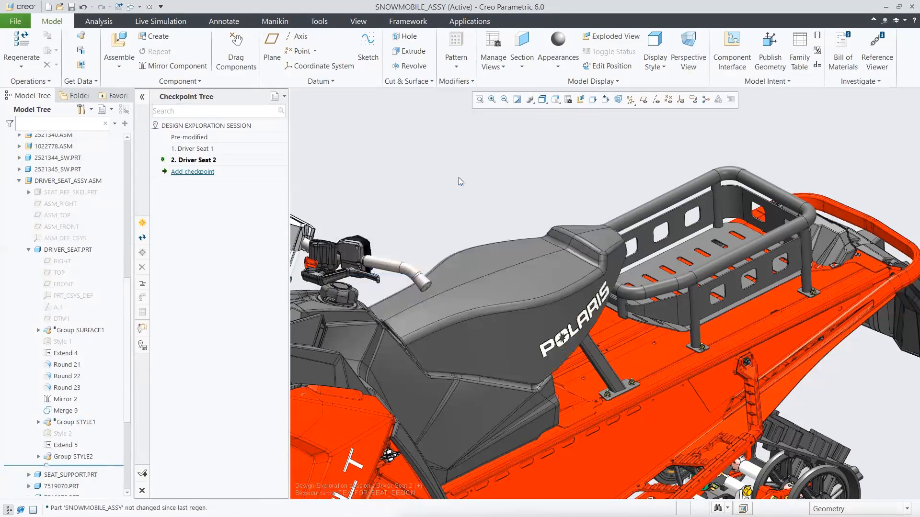
# Add a checkpoint named "Driver Seat 3" for the third seat design and collapse DRIVER_SEAT.PRT.
pyautogui.doubleClick(202, 172)
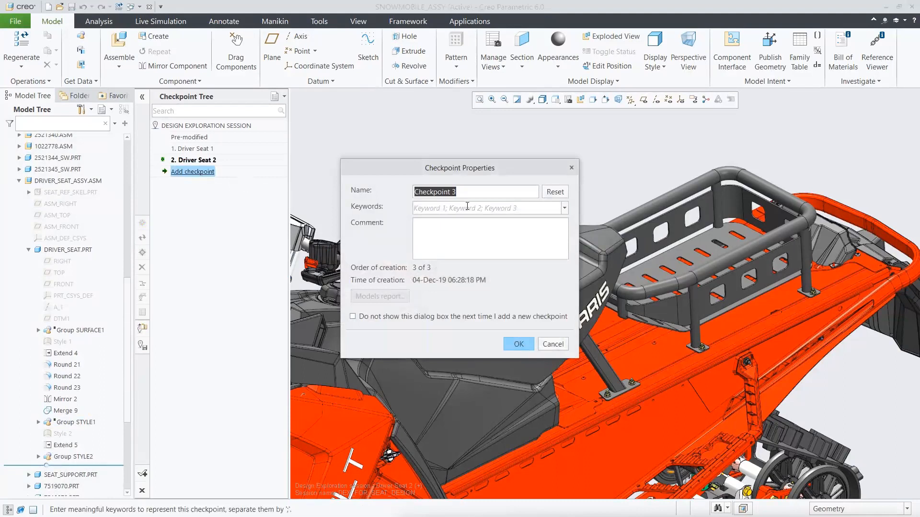
pyautogui.write('Driver Sea')
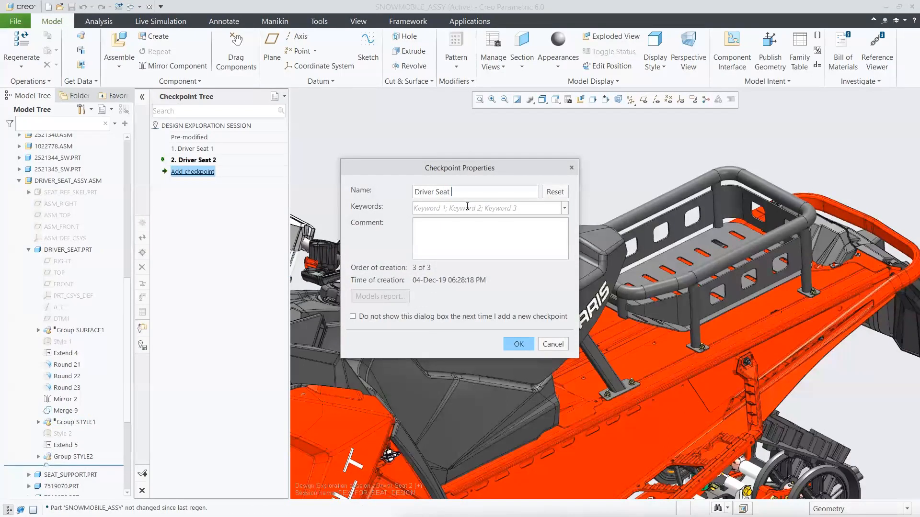
pyautogui.click(517, 344)
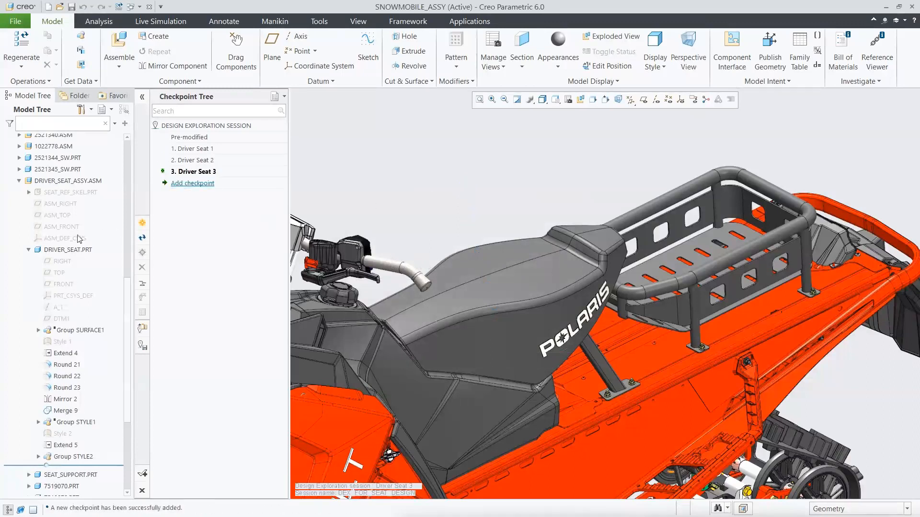
pyautogui.click(29, 250)
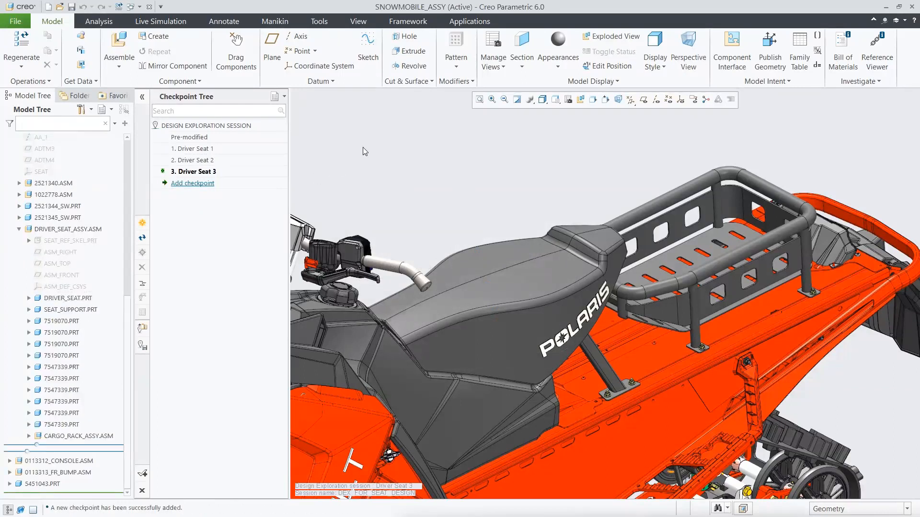
# Return to the Pre-modified checkpoint and delete CARGO_RACK_ORIGIN.ASM from 2685716_SEAT_ASSY.ASM.
pyautogui.doubleClick(203, 139)
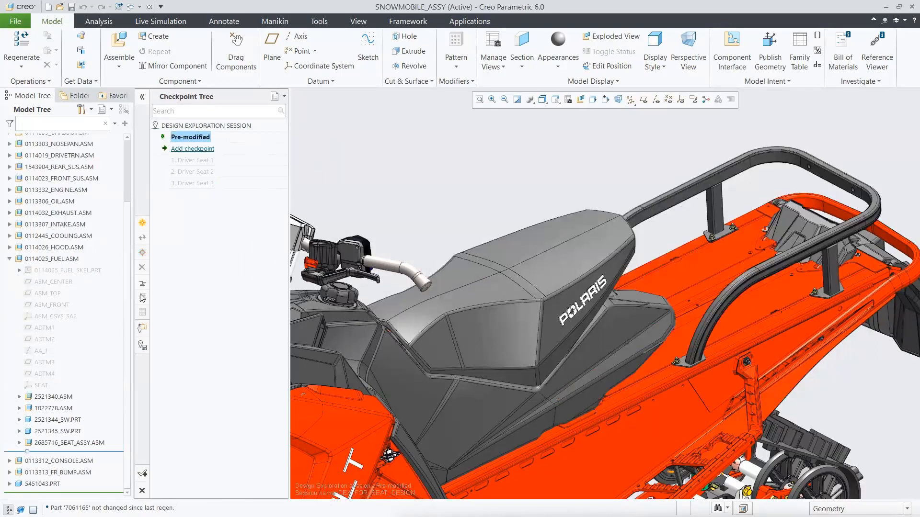
pyautogui.click(20, 444)
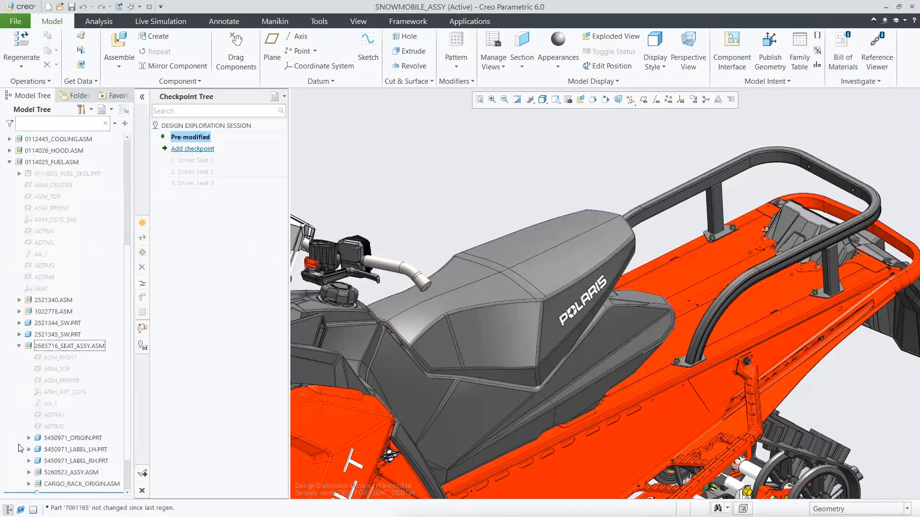
pyautogui.click(75, 484)
pyautogui.rightClick(75, 484)
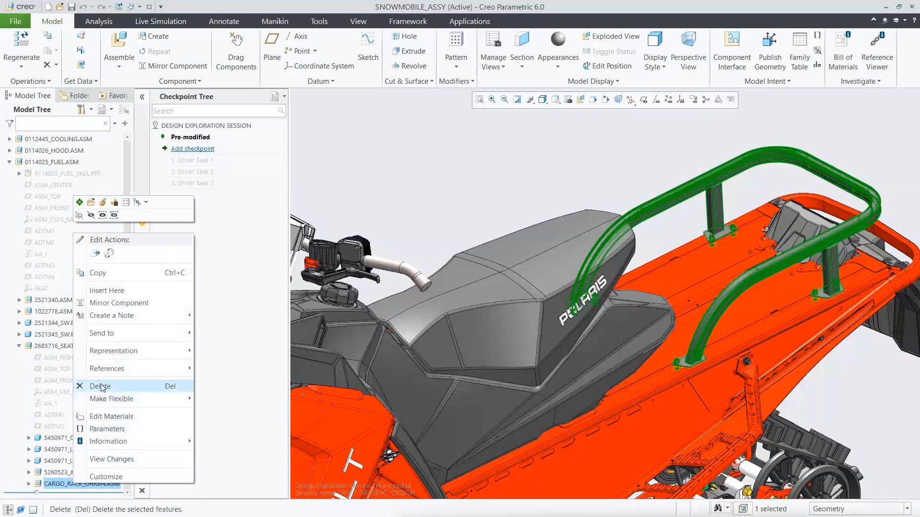
pyautogui.click(101, 386)
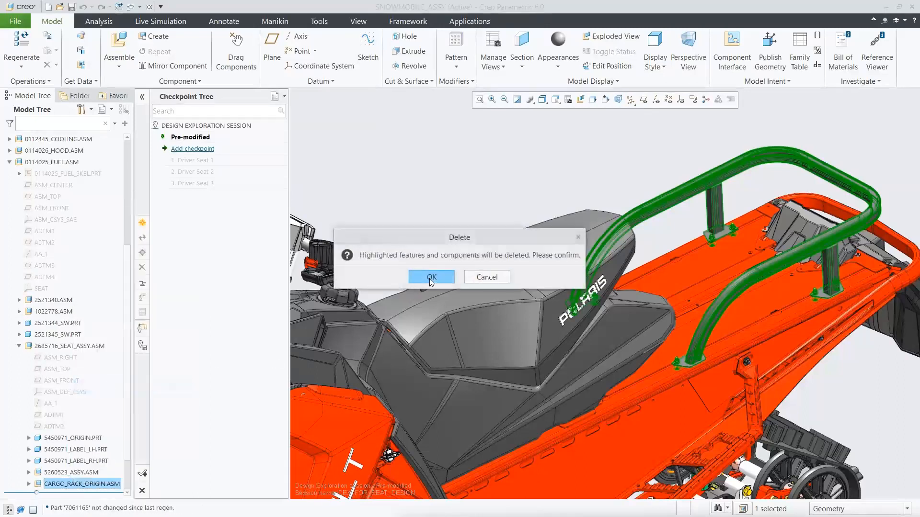
pyautogui.click(431, 278)
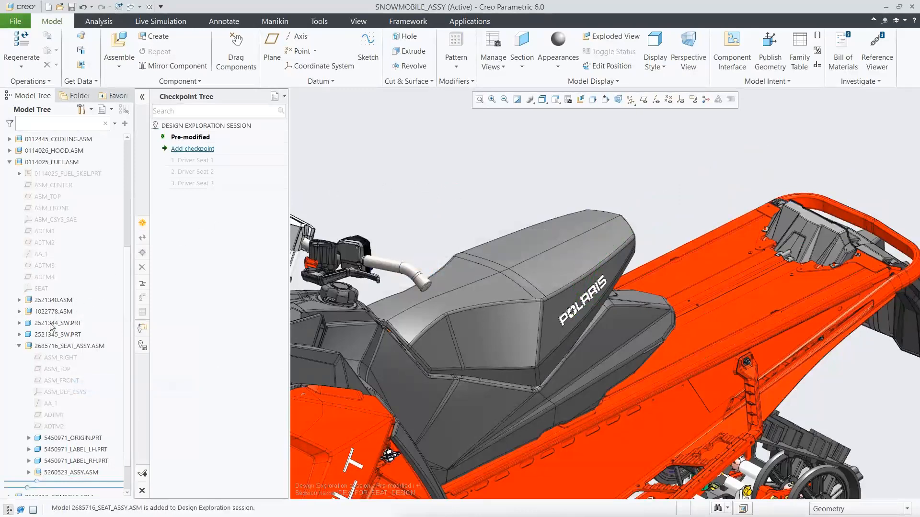
pyautogui.click(19, 346)
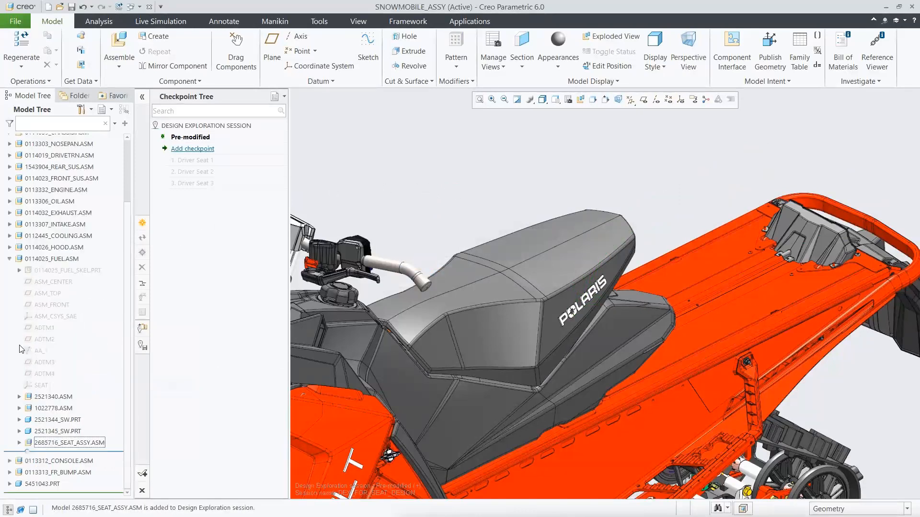
pyautogui.click(10, 262)
# Assemble 2883569a_passenger.asm into the snowmobile assembly with a Default constraint.
pyautogui.click(353, 165)
pyautogui.press('0')
pyautogui.press('2')
pyautogui.press('p')
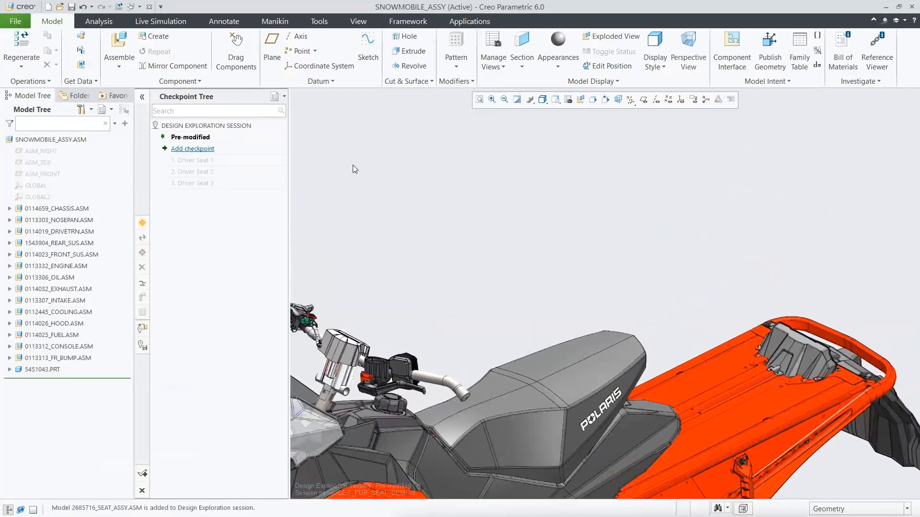
pyautogui.click(119, 48)
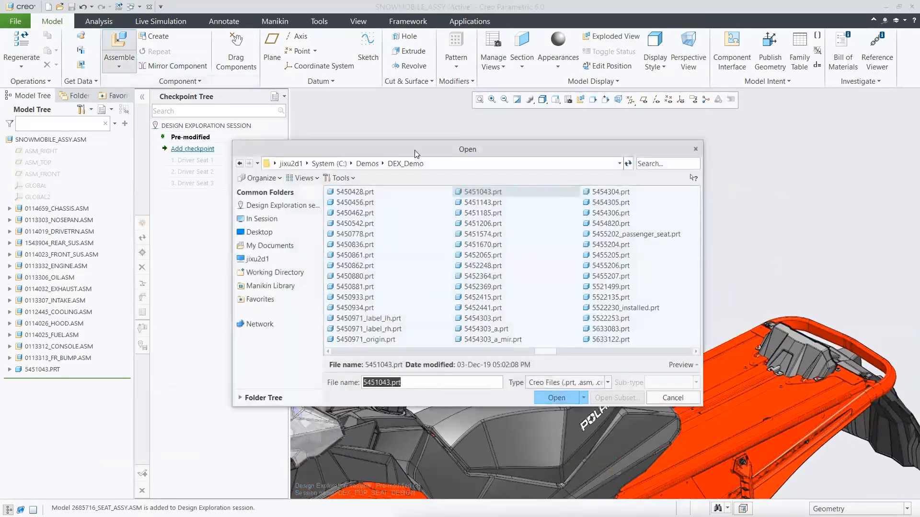
pyautogui.click(662, 166)
pyautogui.write('pass')
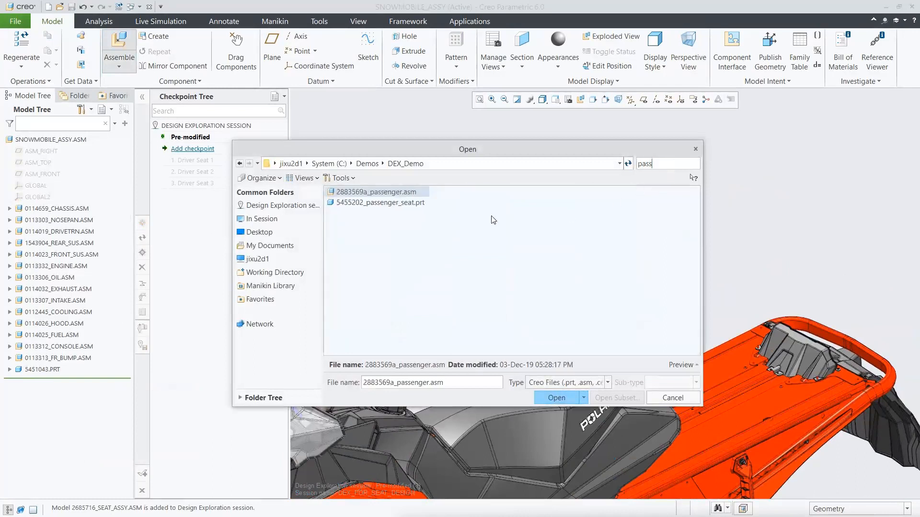
pyautogui.click(396, 193)
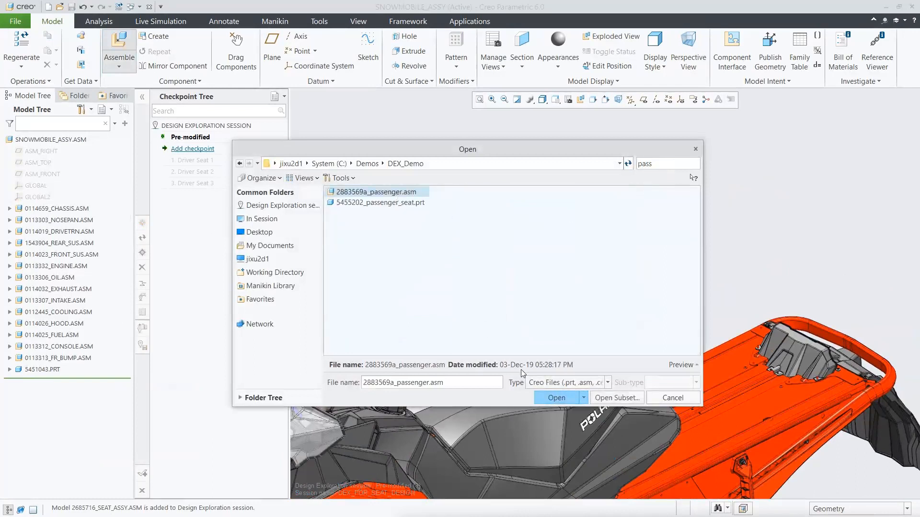
pyautogui.click(551, 400)
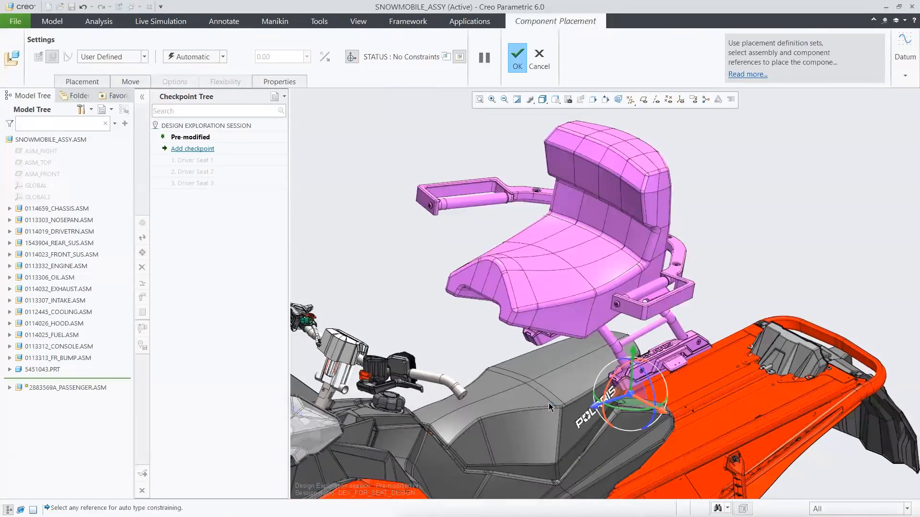
pyautogui.rightClick(739, 159)
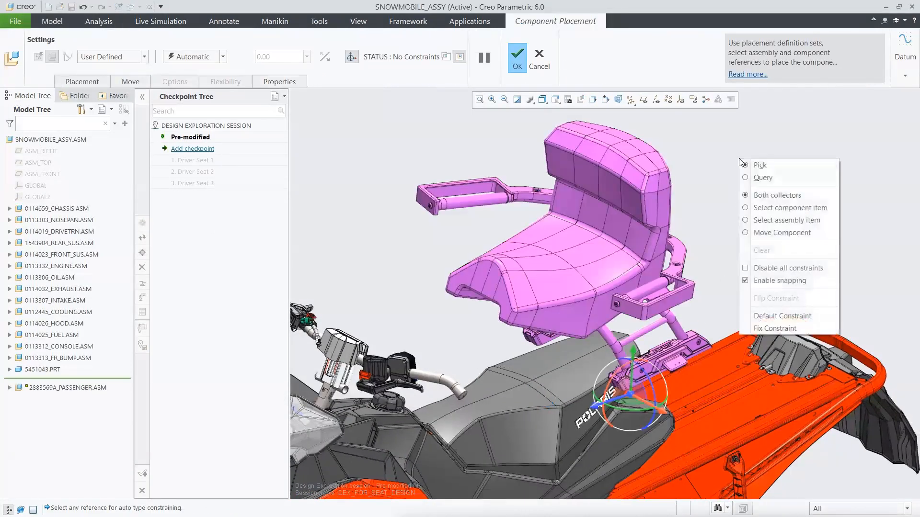
pyautogui.click(780, 315)
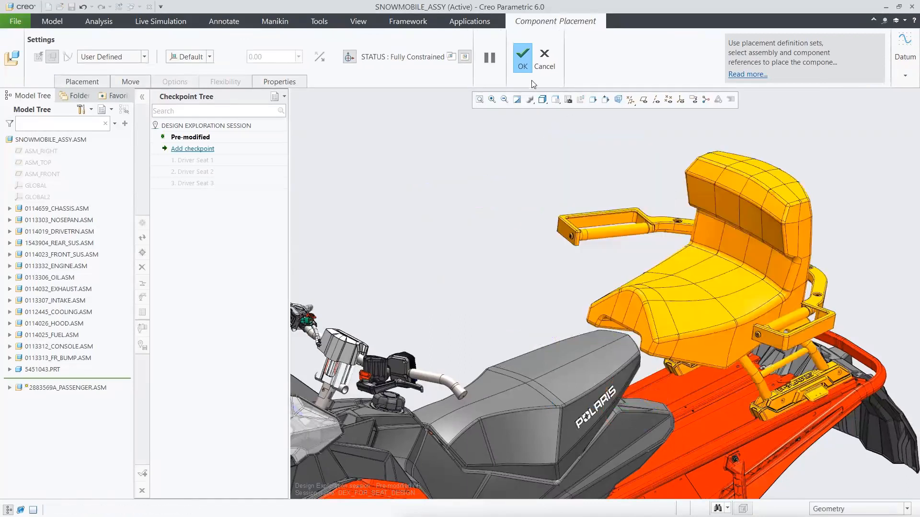
pyautogui.click(521, 59)
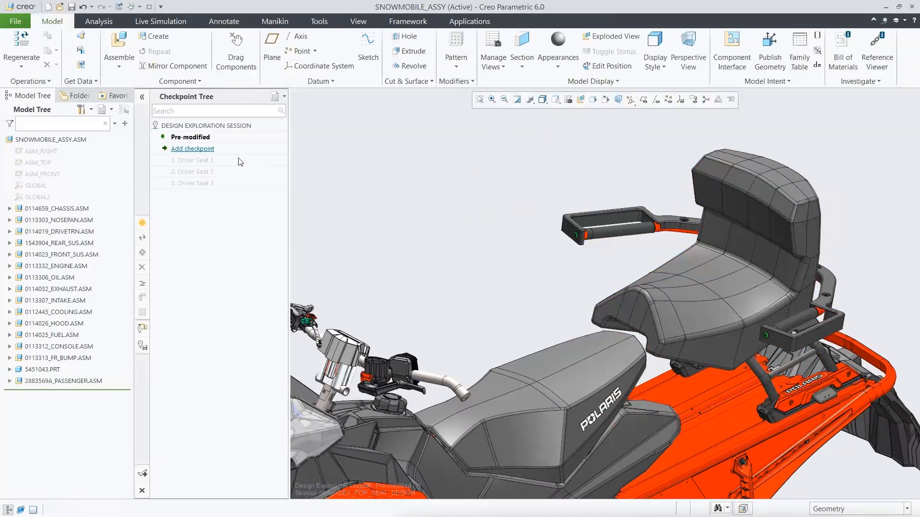
# Add a checkpoint named "Passenger Seat short" under Pre-modified.
pyautogui.click(210, 149)
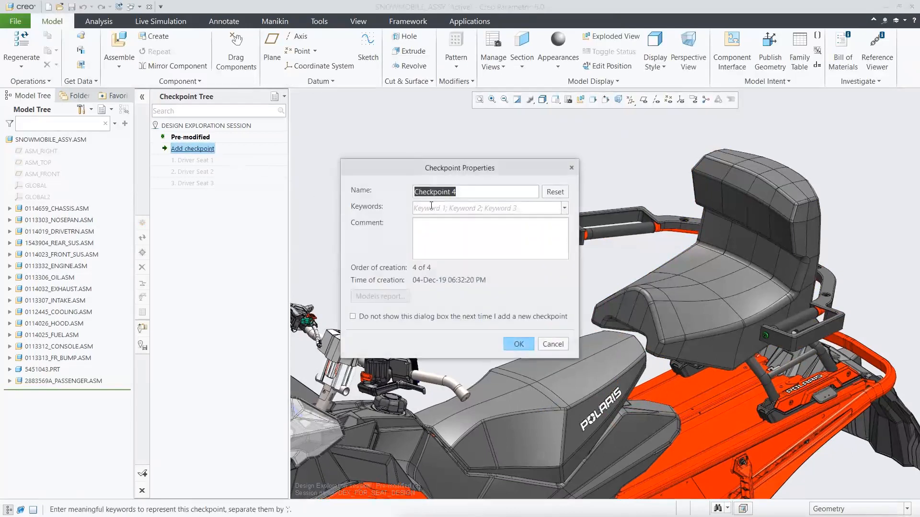
pyautogui.write('P')
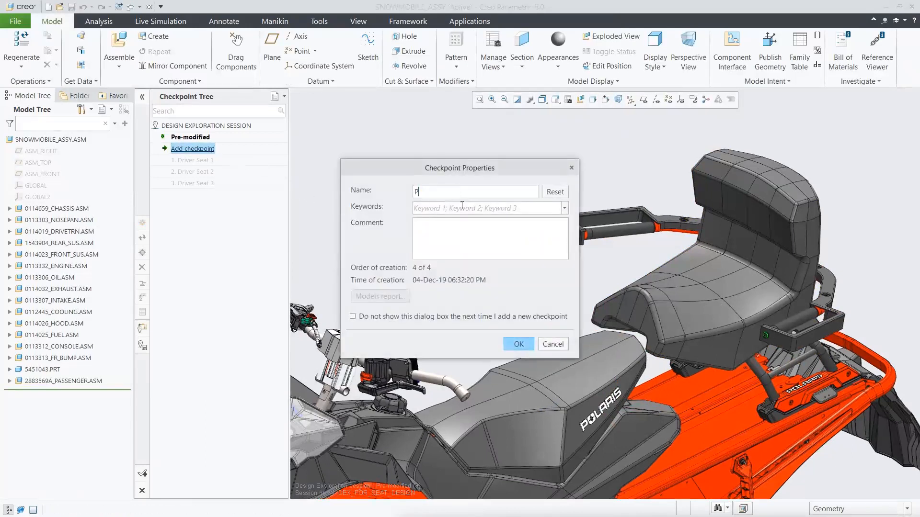
pyautogui.write('assenger Seat short')
pyautogui.click(518, 344)
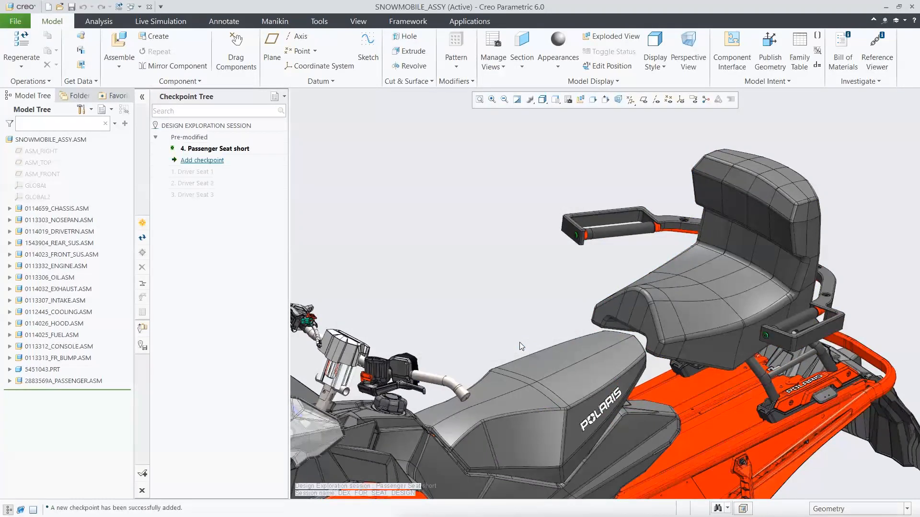
# Open the Freestyle 1 feature of 5455202_PASSENGER_SEAT.PRT for editing and show it from the front.
pyautogui.click(715, 268)
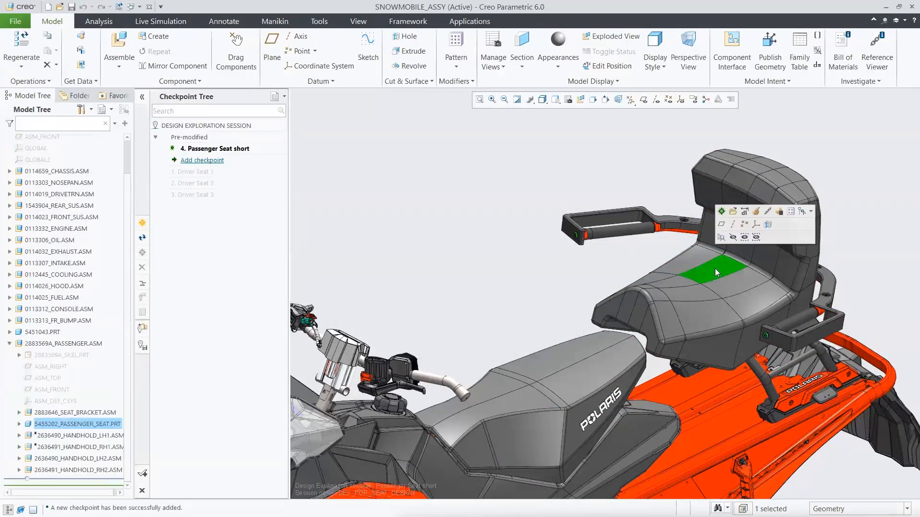
pyautogui.click(19, 424)
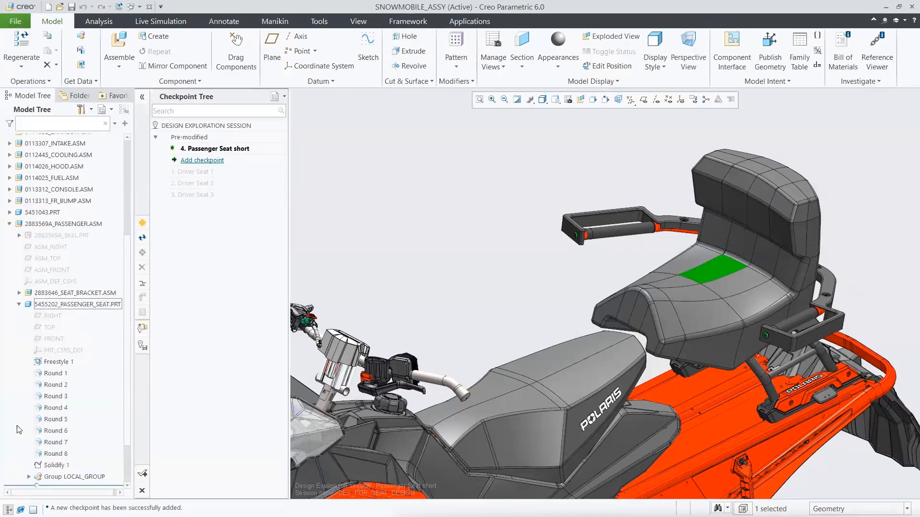
pyautogui.click(56, 363)
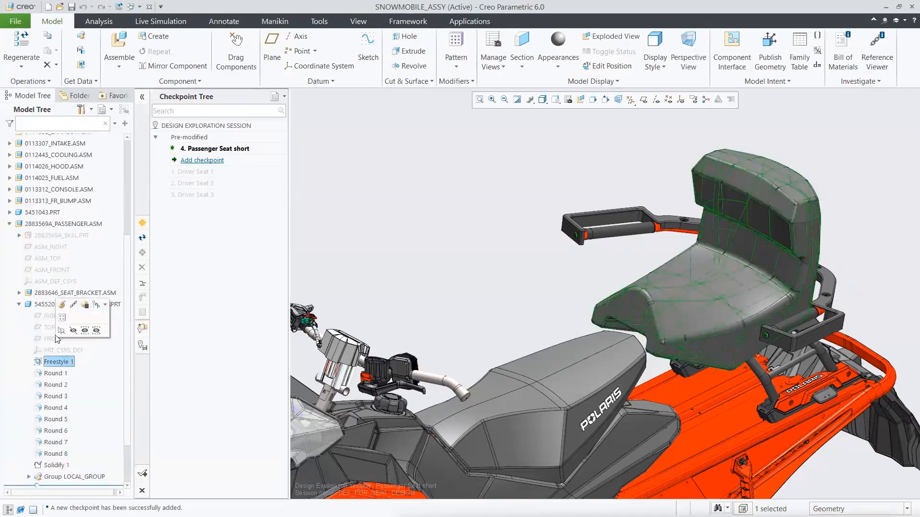
pyautogui.click(61, 305)
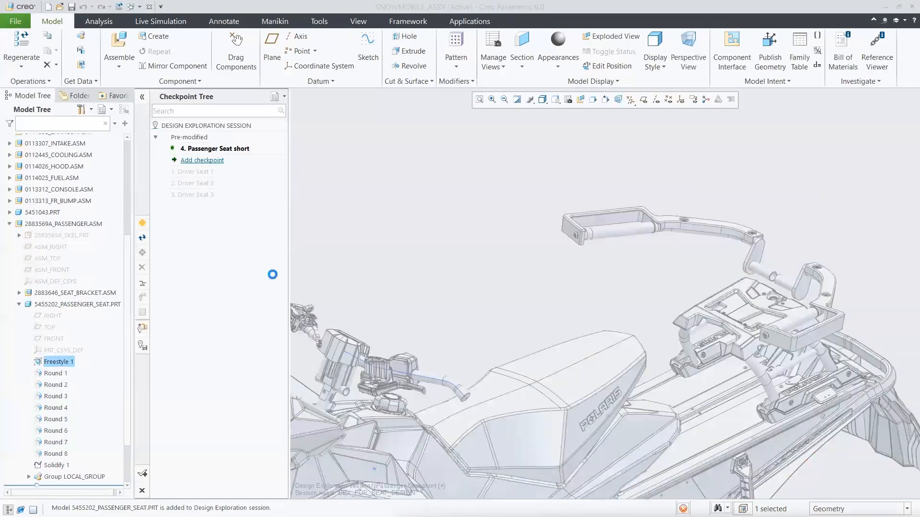
pyautogui.press('v')
pyautogui.press('f')
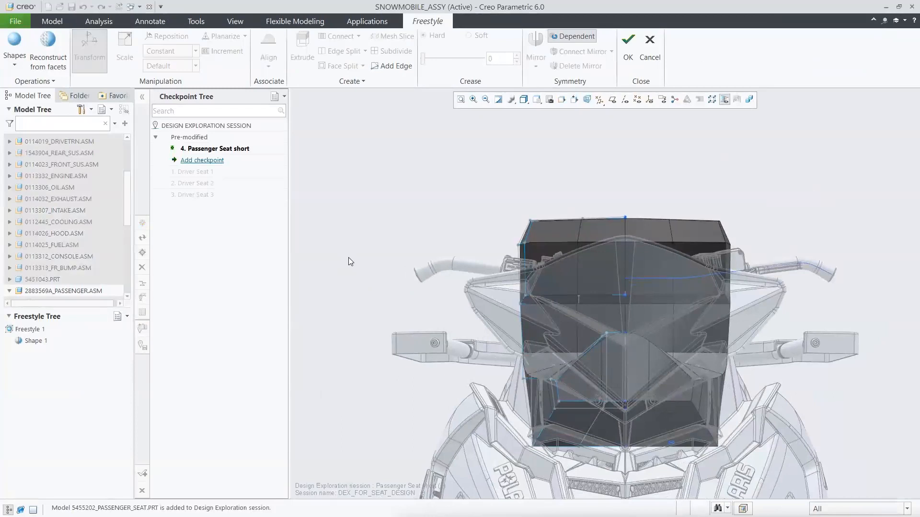
# Raise the top of the passenger seat's backrest and lower its outer corner vertex to give the upper edge a curved outline.
pyautogui.moveTo(548, 220); pyautogui.dragTo(648, 230)
pyautogui.moveTo(603, 185); pyautogui.dragTo(607, 140)
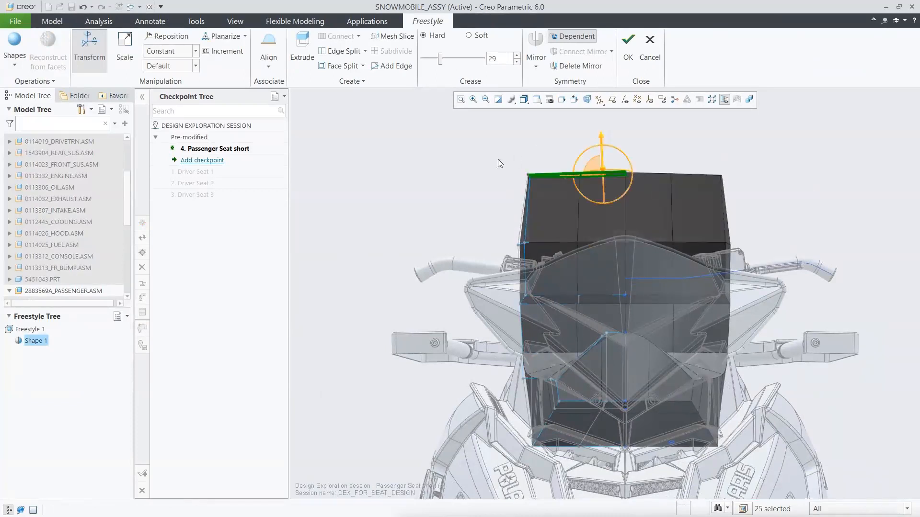
pyautogui.click(484, 168)
pyautogui.moveTo(533, 179); pyautogui.dragTo(542, 187)
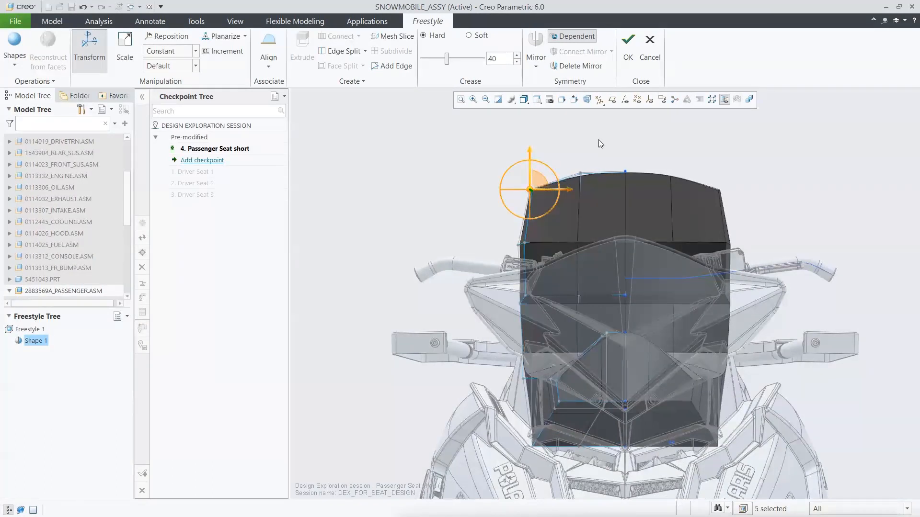
pyautogui.click(600, 140)
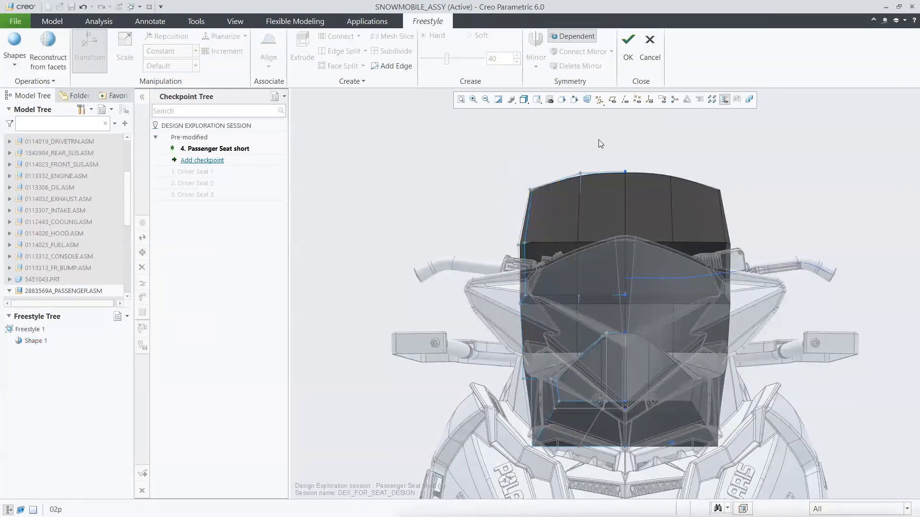
# Accept the Freestyle changes to the passenger seat and collapse 5455202_PASSENGER_SEAT.PRT in the model structure.
pyautogui.hotkey('ctrl', 'd')
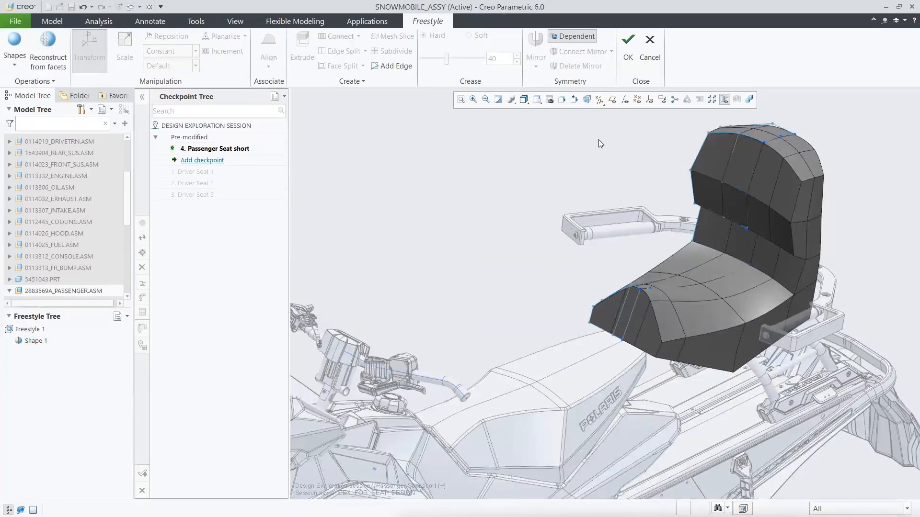
pyautogui.click(628, 45)
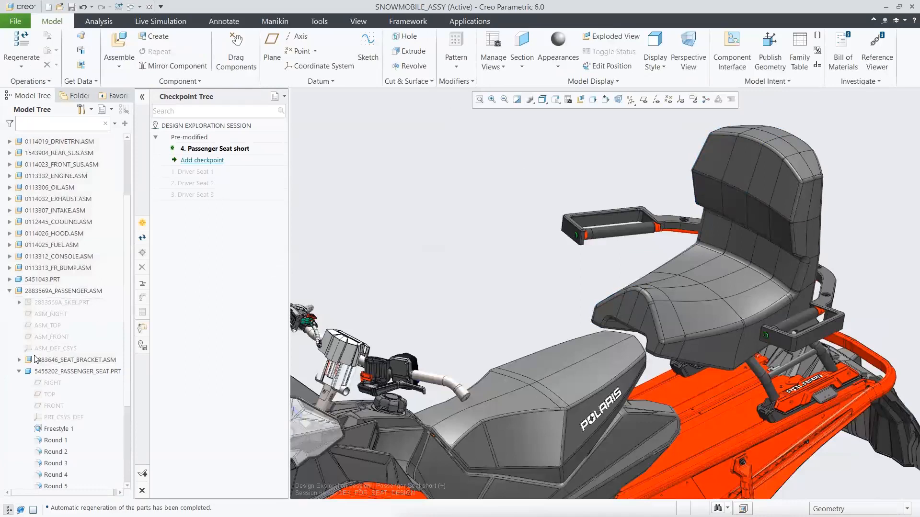
pyautogui.click(19, 372)
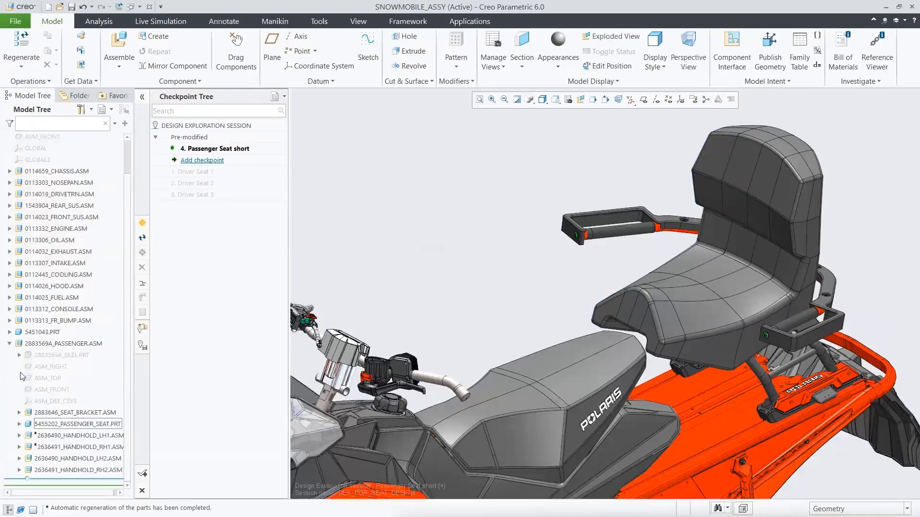
# Suppress the handhold assemblies 2636490_HANDHOLD_LH2.ASM and 2636491_HANDHOLD_RH2.ASM in the passenger assembly.
pyautogui.click(63, 460)
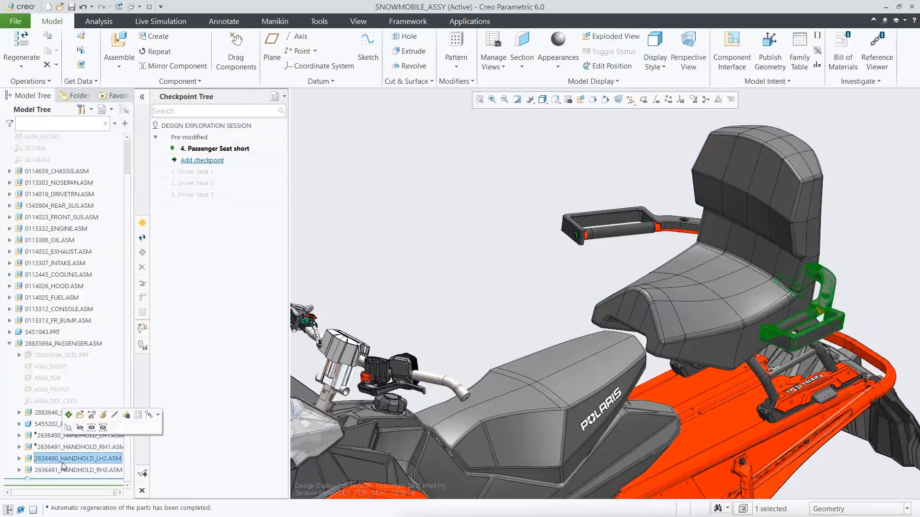
pyautogui.keyDown('ctrl'); pyautogui.click(63, 471); pyautogui.keyUp('ctrl')
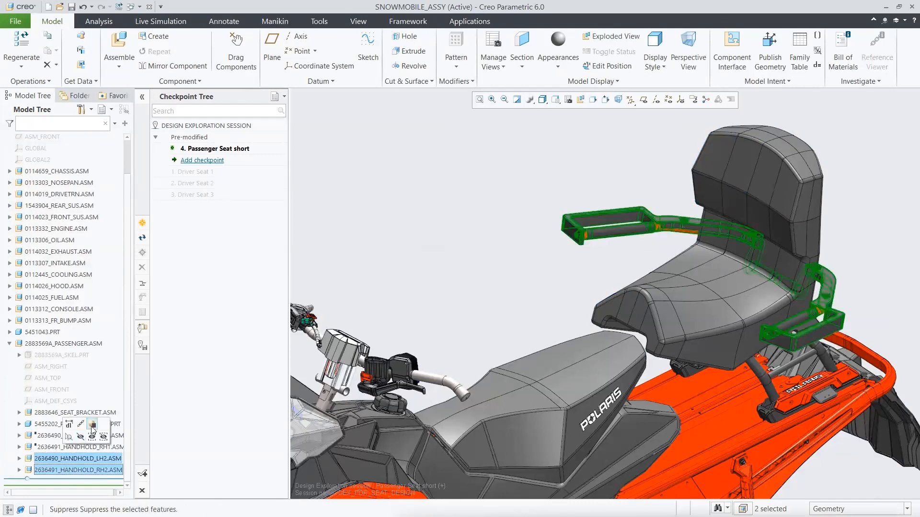
pyautogui.click(92, 424)
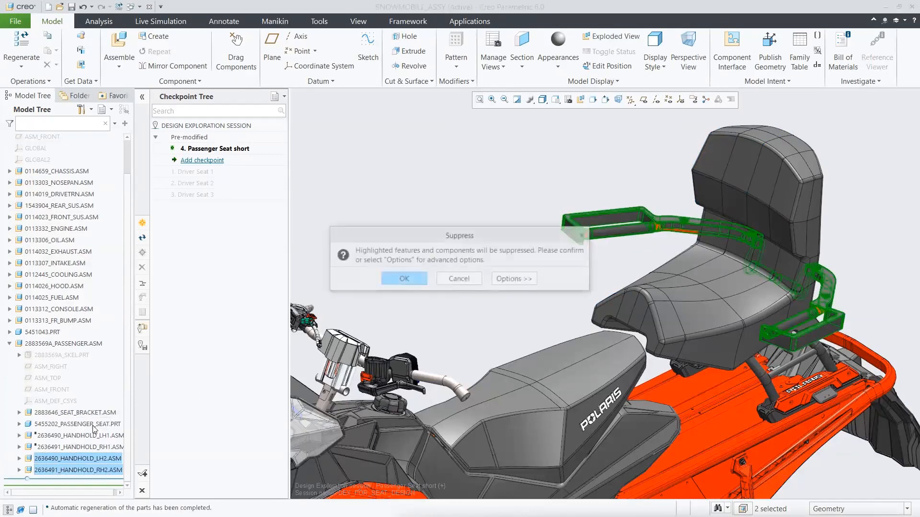
pyautogui.click(404, 278)
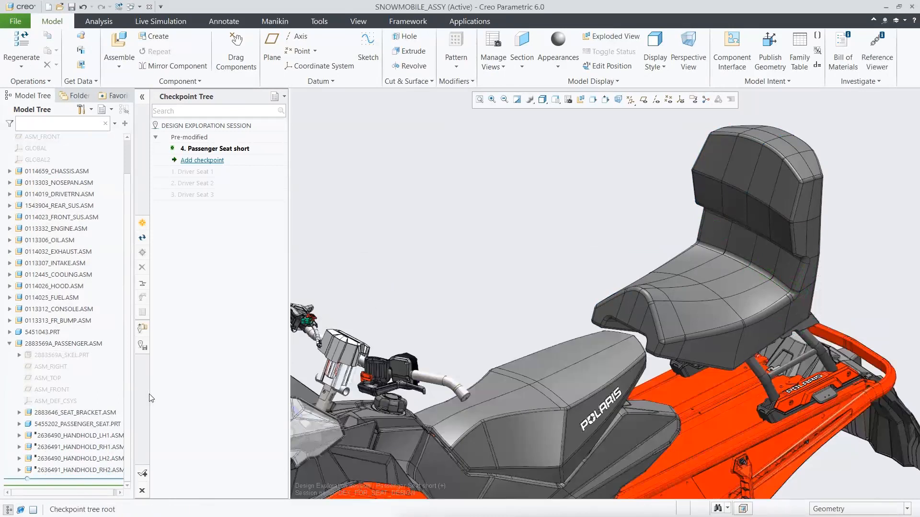
# Resume the suppressed handholds 2636490_HANDHOLD_LH1.ASM and 2636491_HANDHOLD_RH1.ASM, and collapse the passenger assembly.
pyautogui.click(97, 435)
pyautogui.keyDown('ctrl'); pyautogui.click(97, 448); pyautogui.keyUp('ctrl')
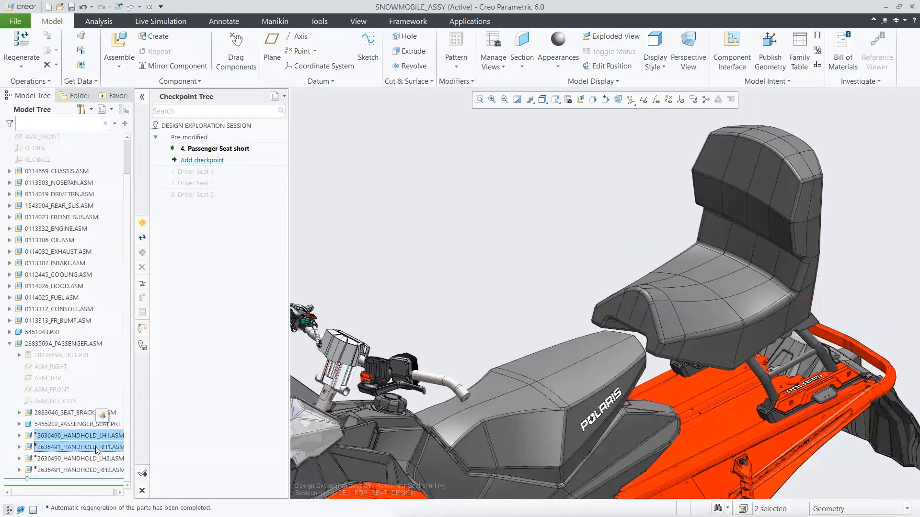
pyautogui.click(102, 415)
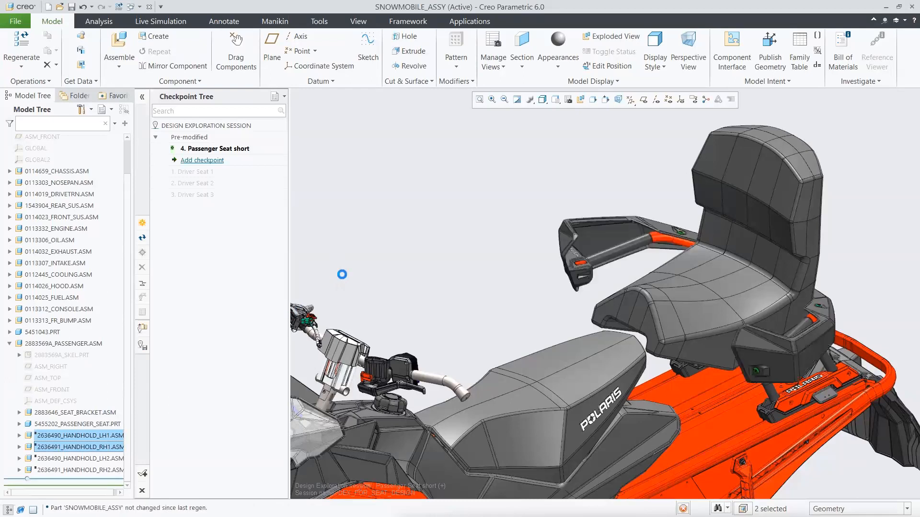
pyautogui.click(9, 343)
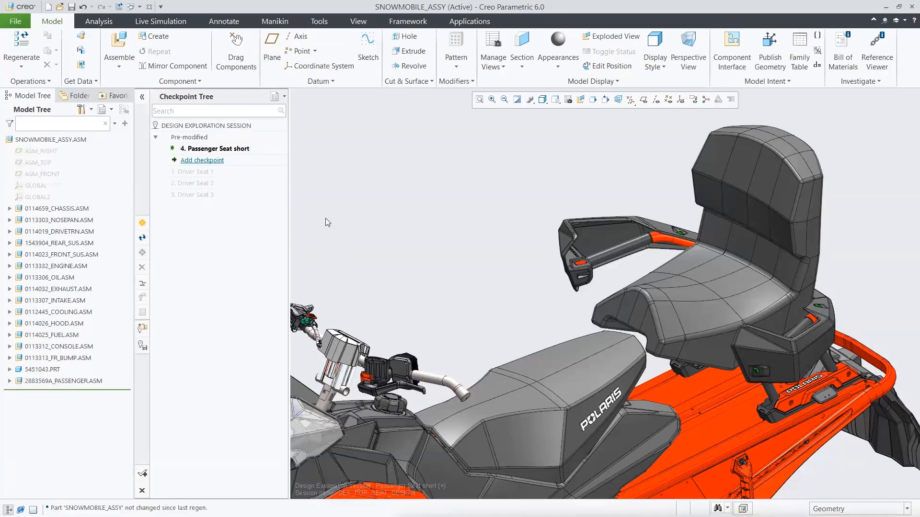
# Add a checkpoint named "Passenger Seat high" under Passenger Seat short.
pyautogui.doubleClick(211, 161)
pyautogui.write('P')
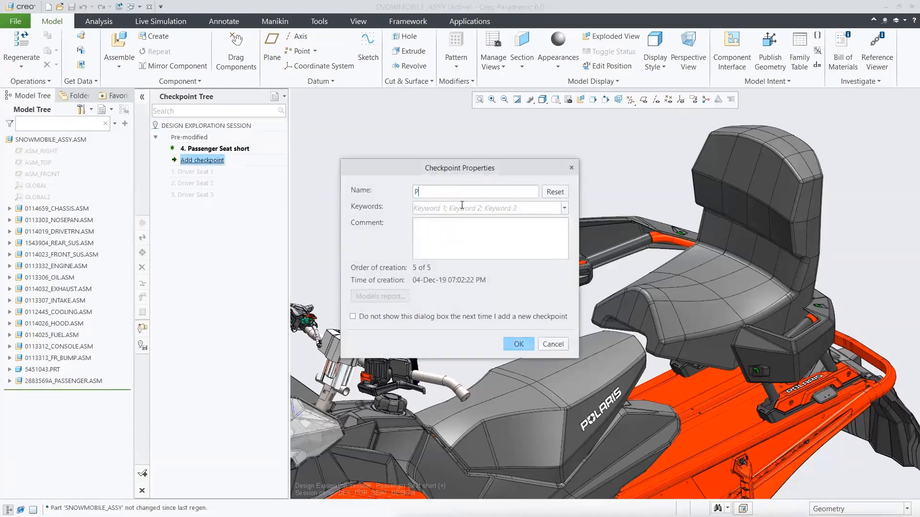
pyautogui.write('assenger Seat high')
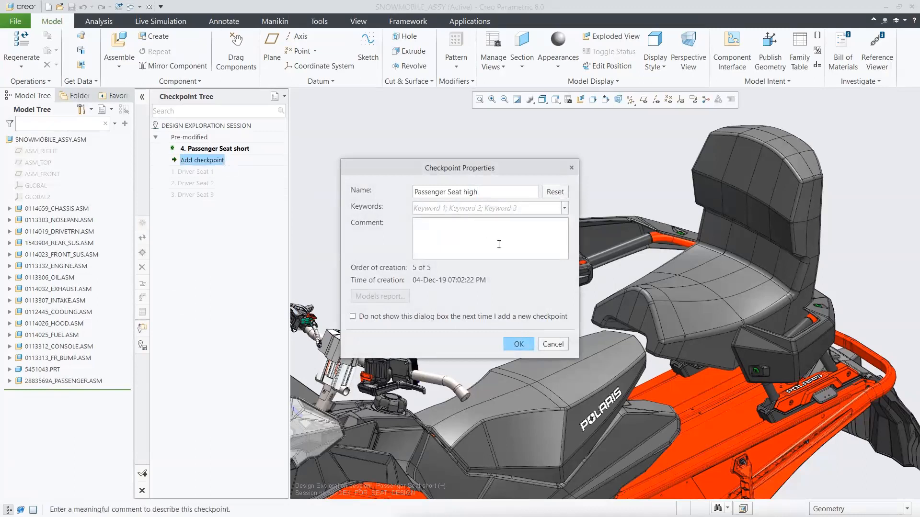
pyautogui.click(519, 344)
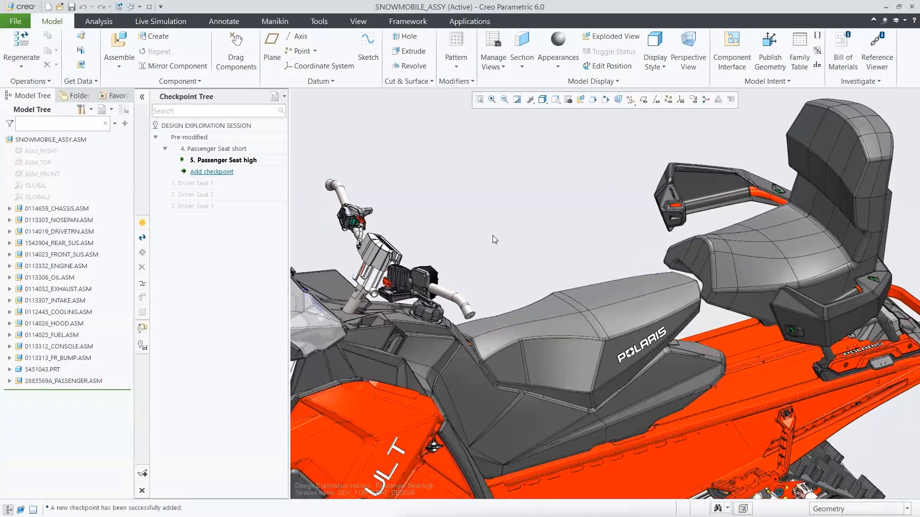
# Compare the seat designs by activating Pre-modified, Driver Seat 1, 2 and 3, Passenger Seat short and Passenger Seat high in turn.
pyautogui.click(202, 138)
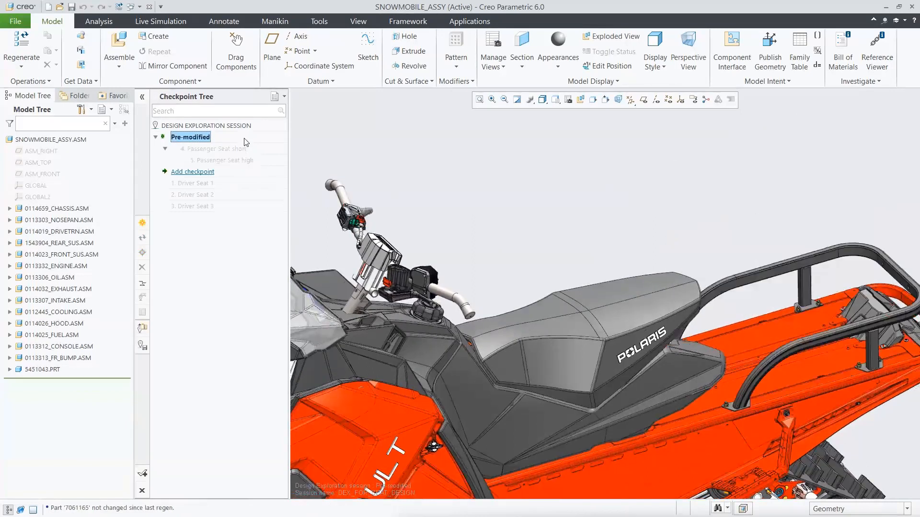
pyautogui.click(213, 186)
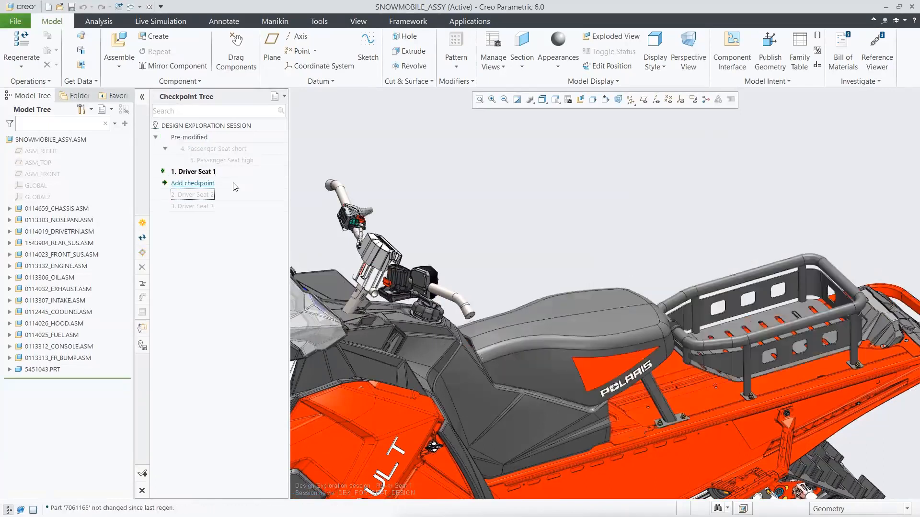
pyautogui.click(211, 195)
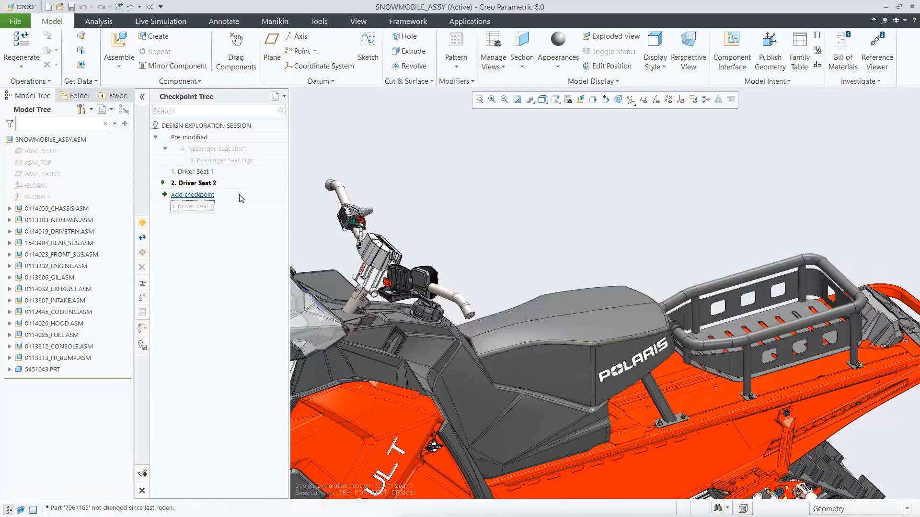
pyautogui.click(208, 207)
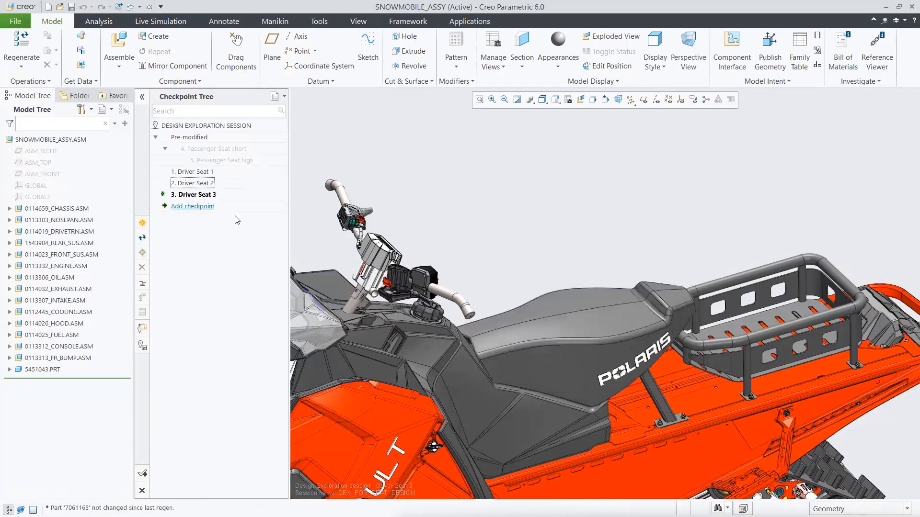
pyautogui.click(236, 150)
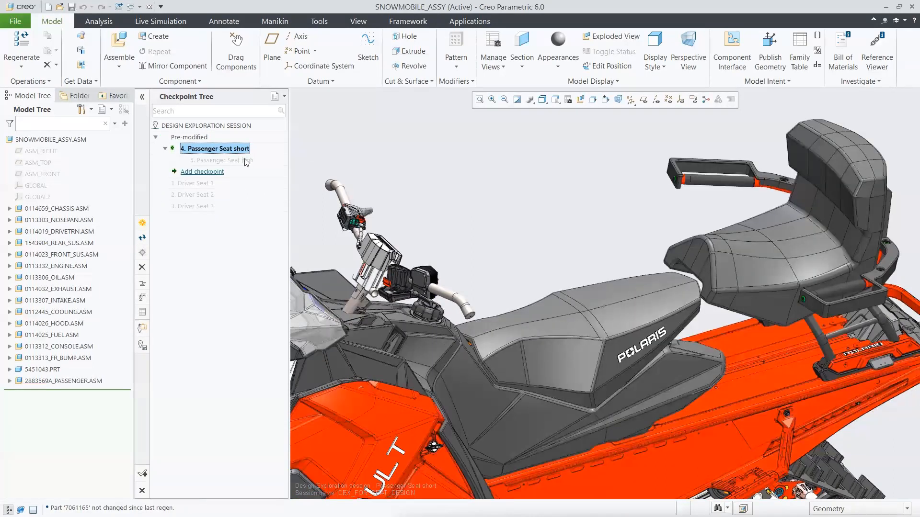
pyautogui.click(245, 161)
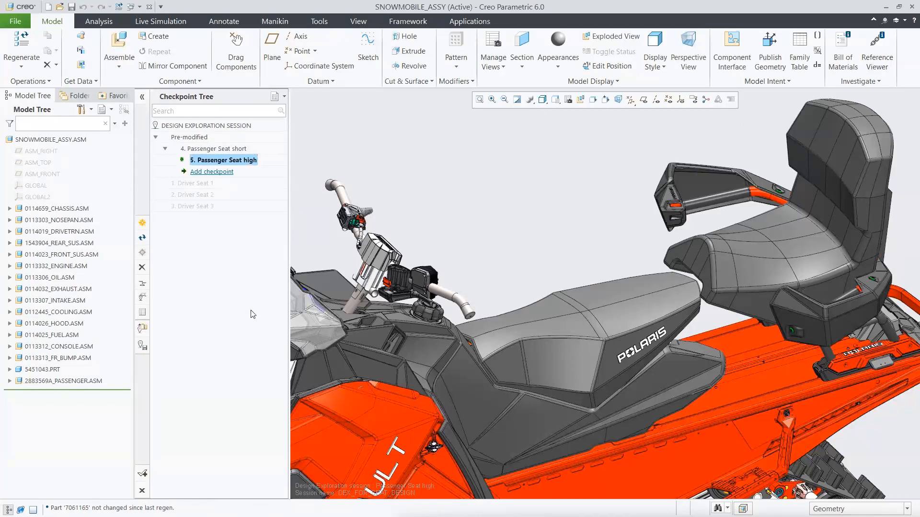
# Accept the Design Exploration session with the Passenger Seat high design and save the session to C:\Demos\DEX_Demo\.
pyautogui.click(142, 474)
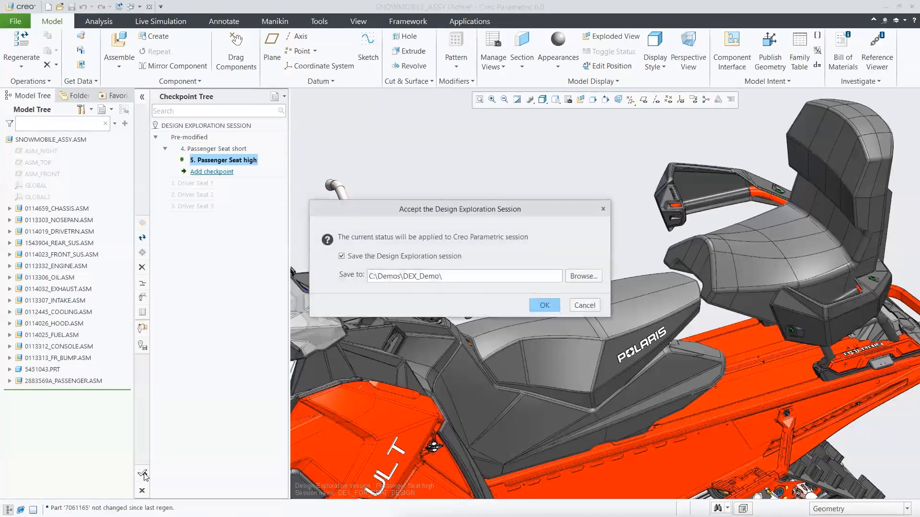
pyautogui.click(544, 306)
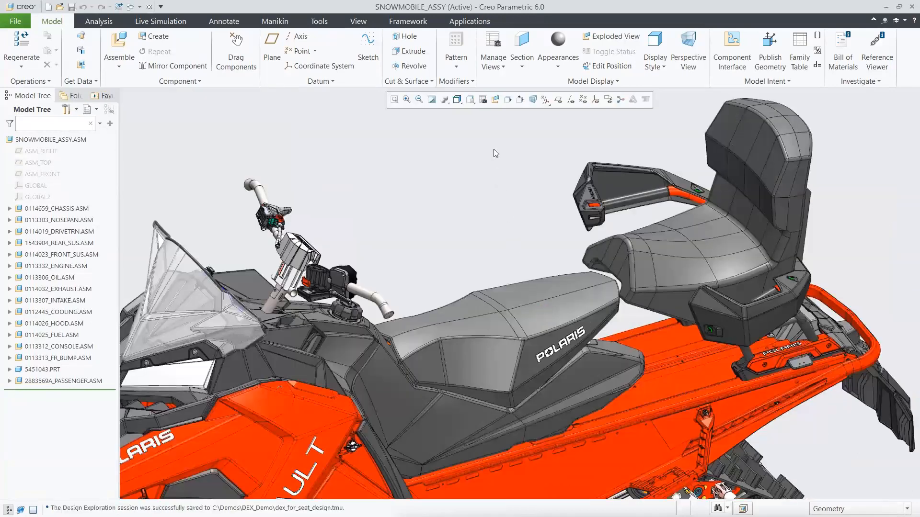
pyautogui.hotkey('ctrl', 'd')
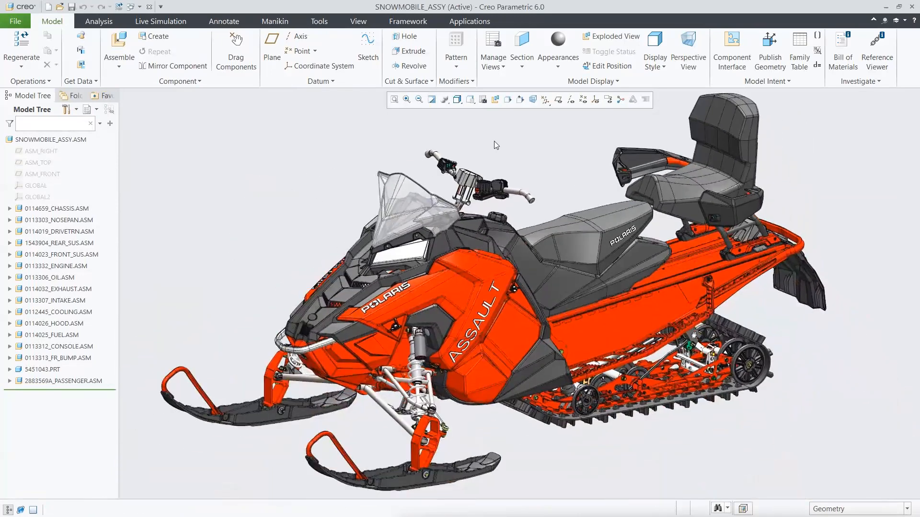
pyautogui.press('F4')
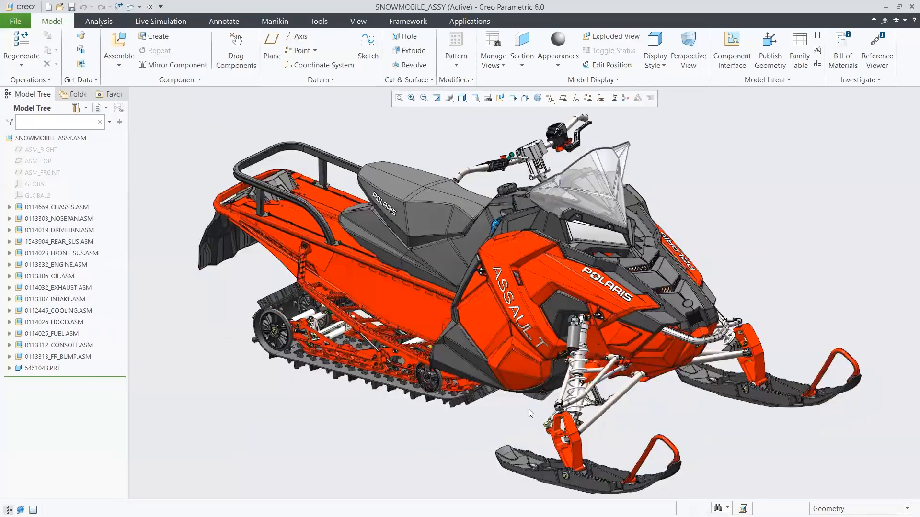
pyautogui.press('0')
pyautogui.press('0')
pyautogui.press('s')
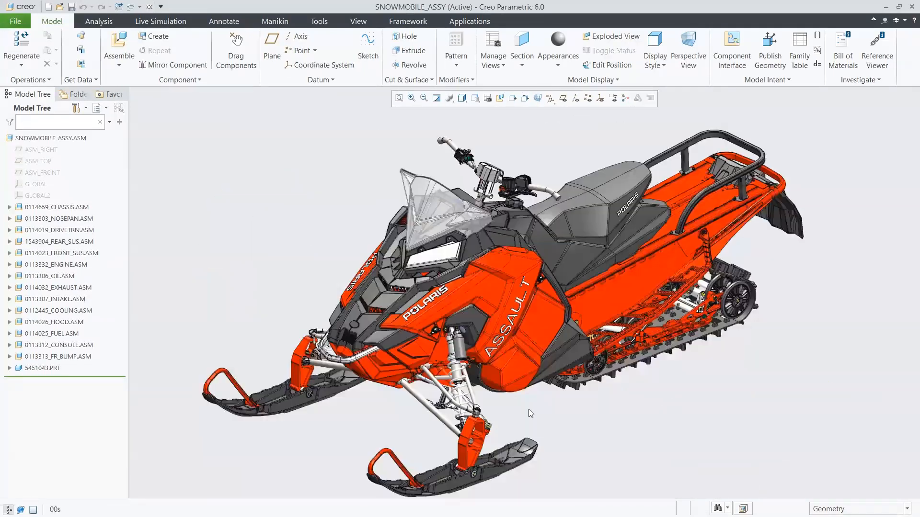